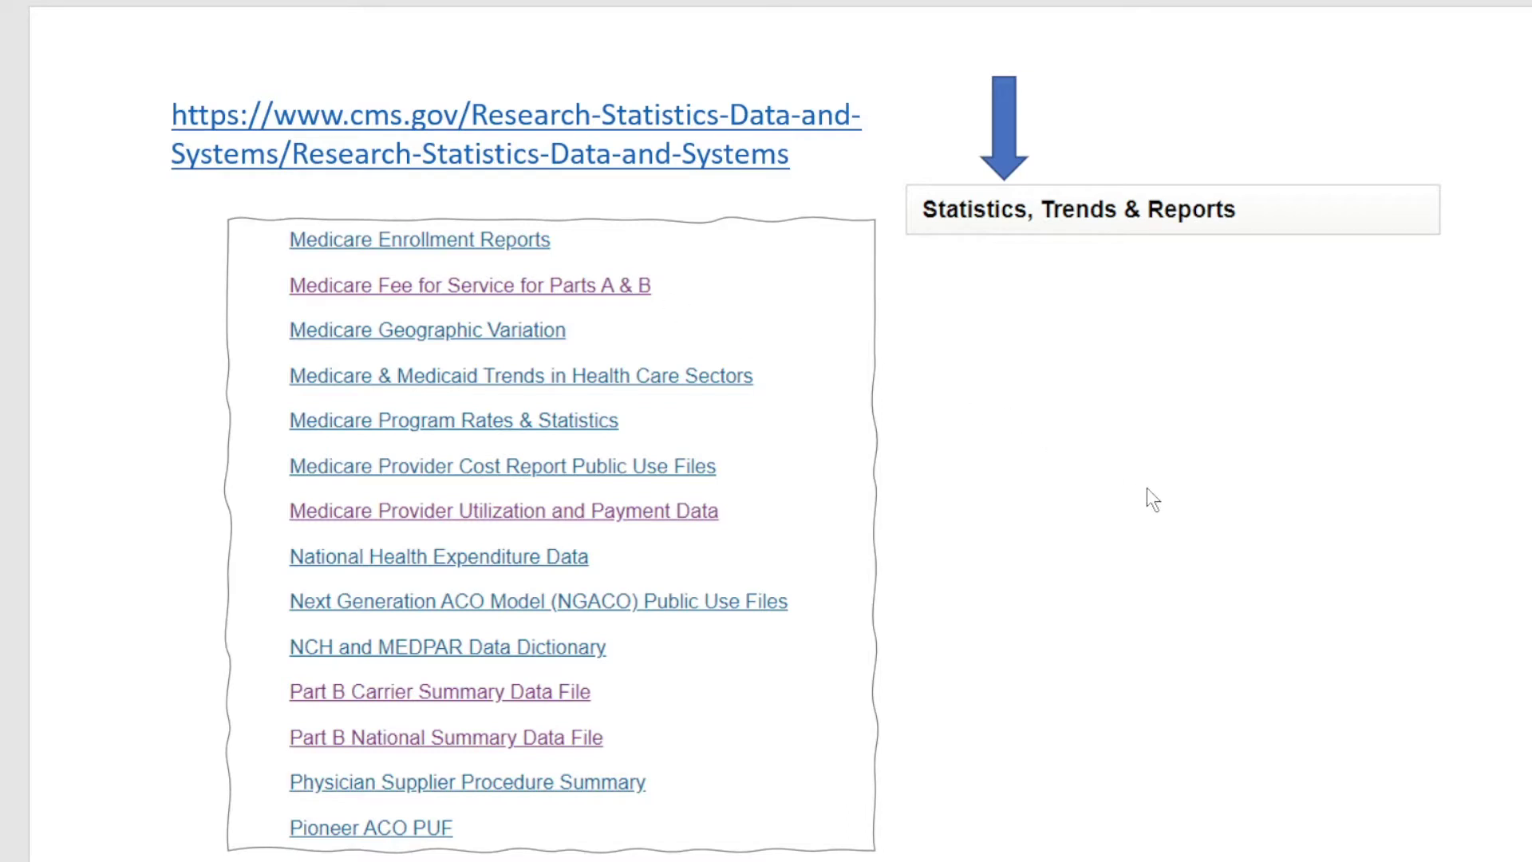
{"action": "scroll", "coordinate": [1146, 488], "scroll_direction": "down", "scroll_amount": 1}
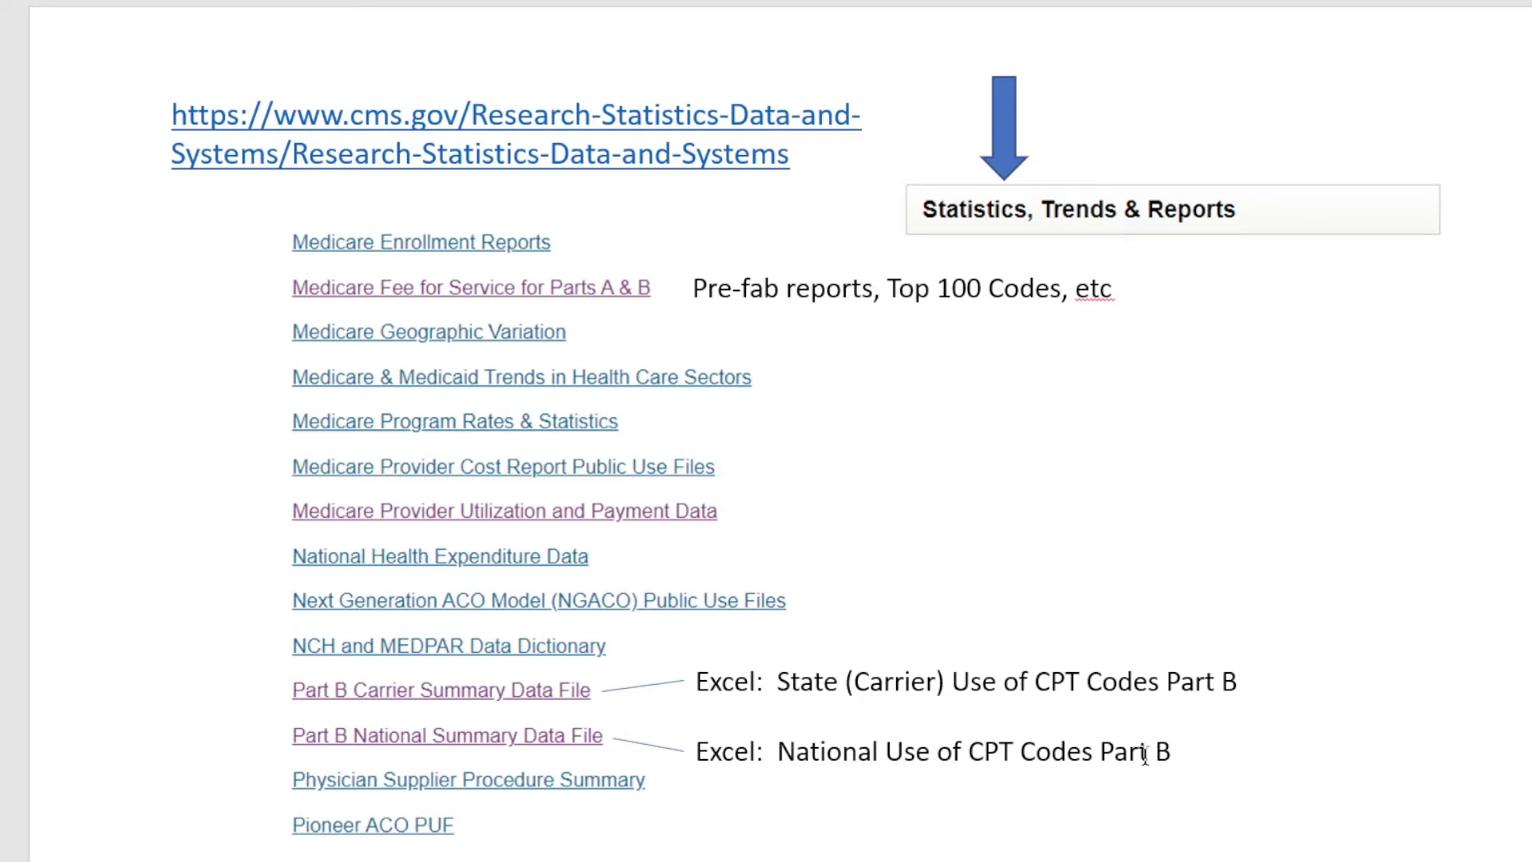
{"action": "scroll", "coordinate": [1305, 758], "scroll_direction": "down", "scroll_amount": 1}
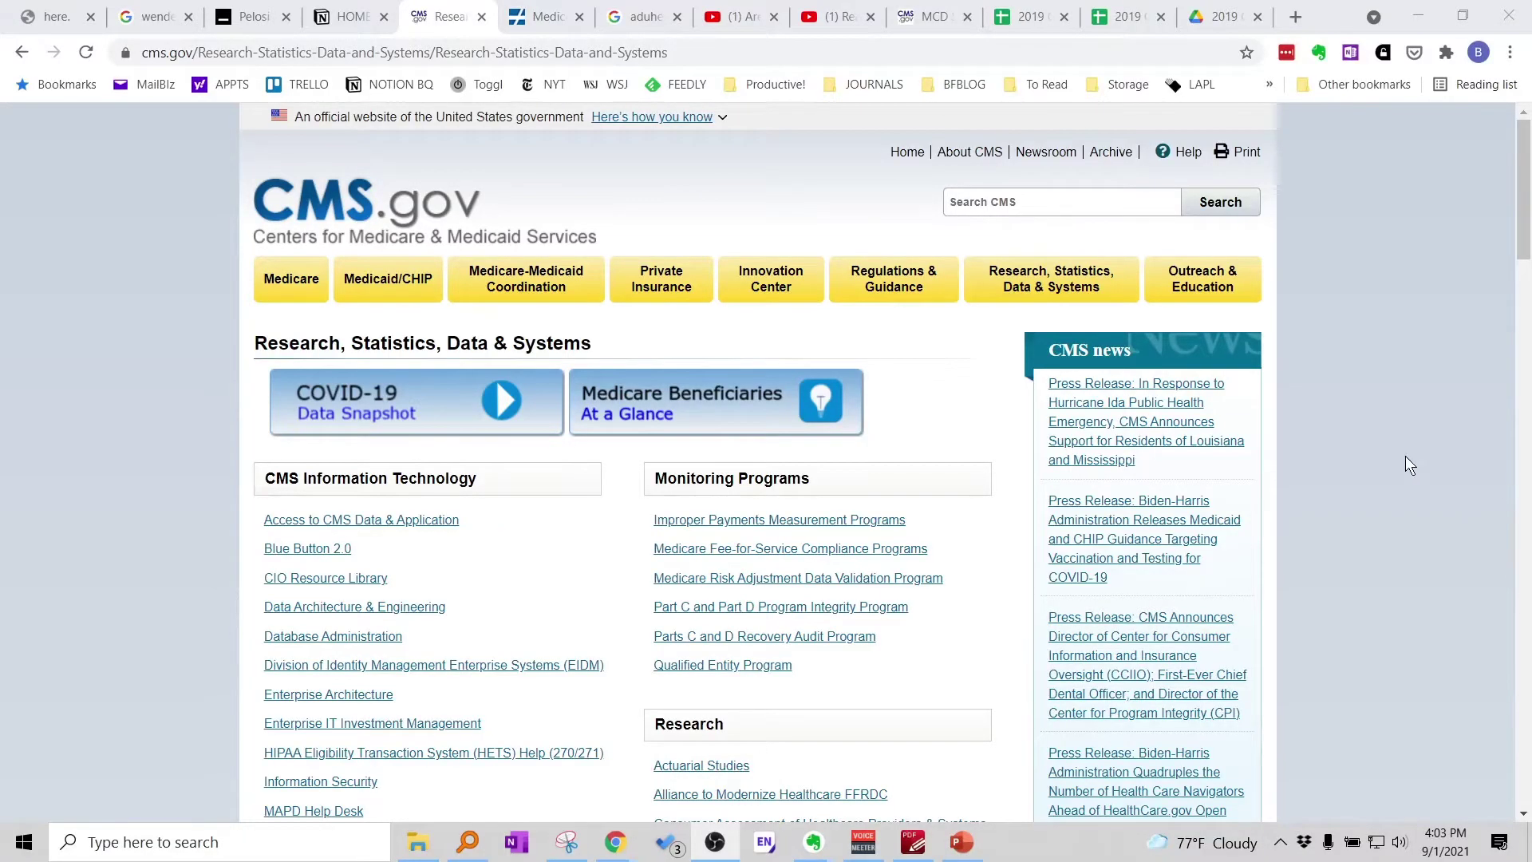
Open the Physician and Other Supplier page within CMS's Medicare Provider Utilization and Payment Data
{"action": "scroll", "coordinate": [911, 449], "scroll_direction": "down", "scroll_amount": 2}
{"action": "scroll", "coordinate": [910, 445], "scroll_direction": "down", "scroll_amount": 20}
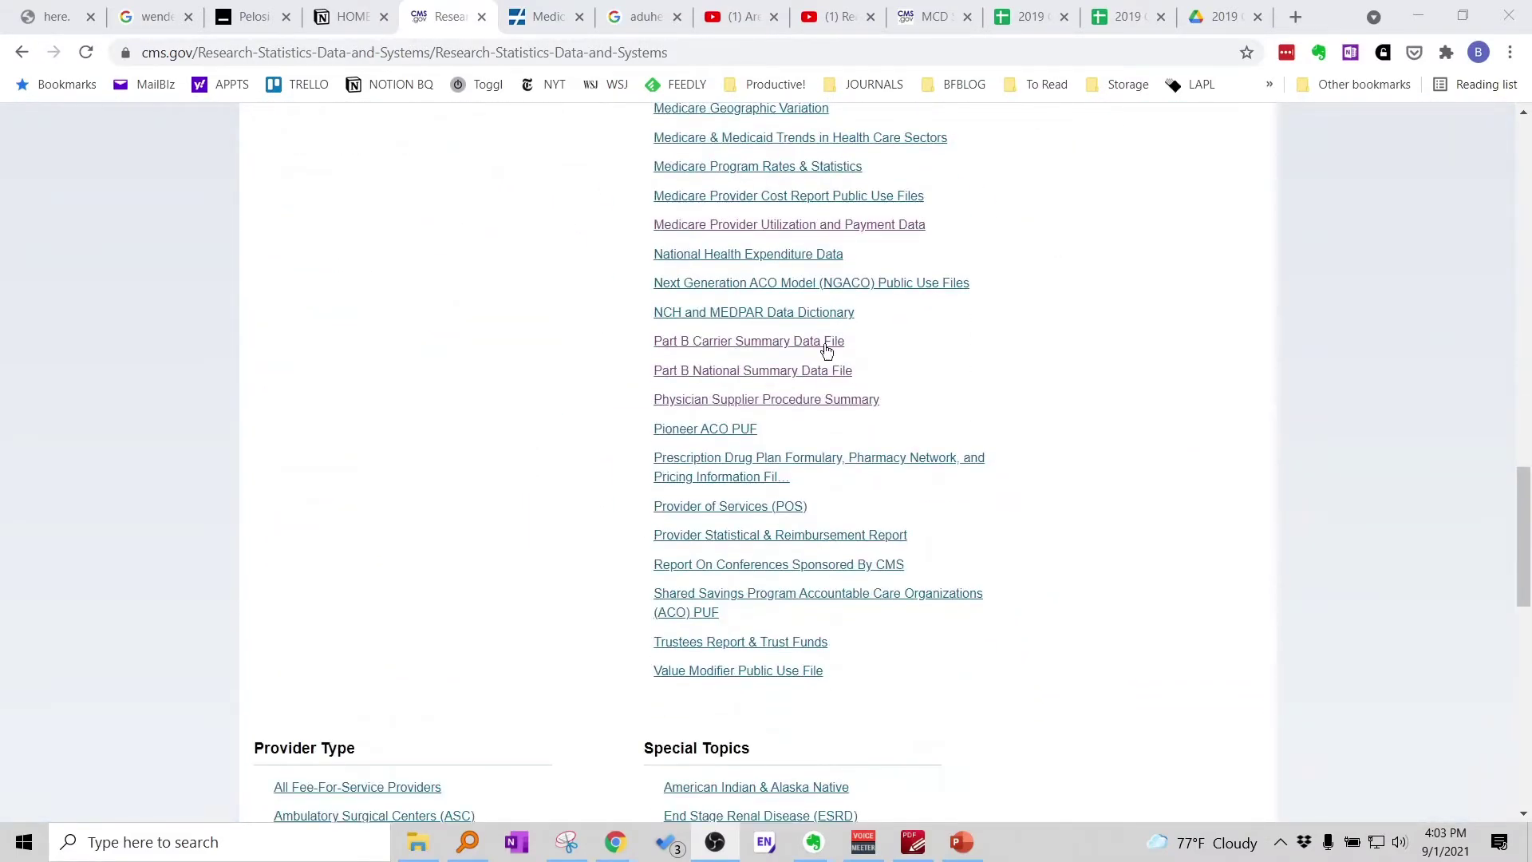
{"action": "left_click", "coordinate": [784, 227]}
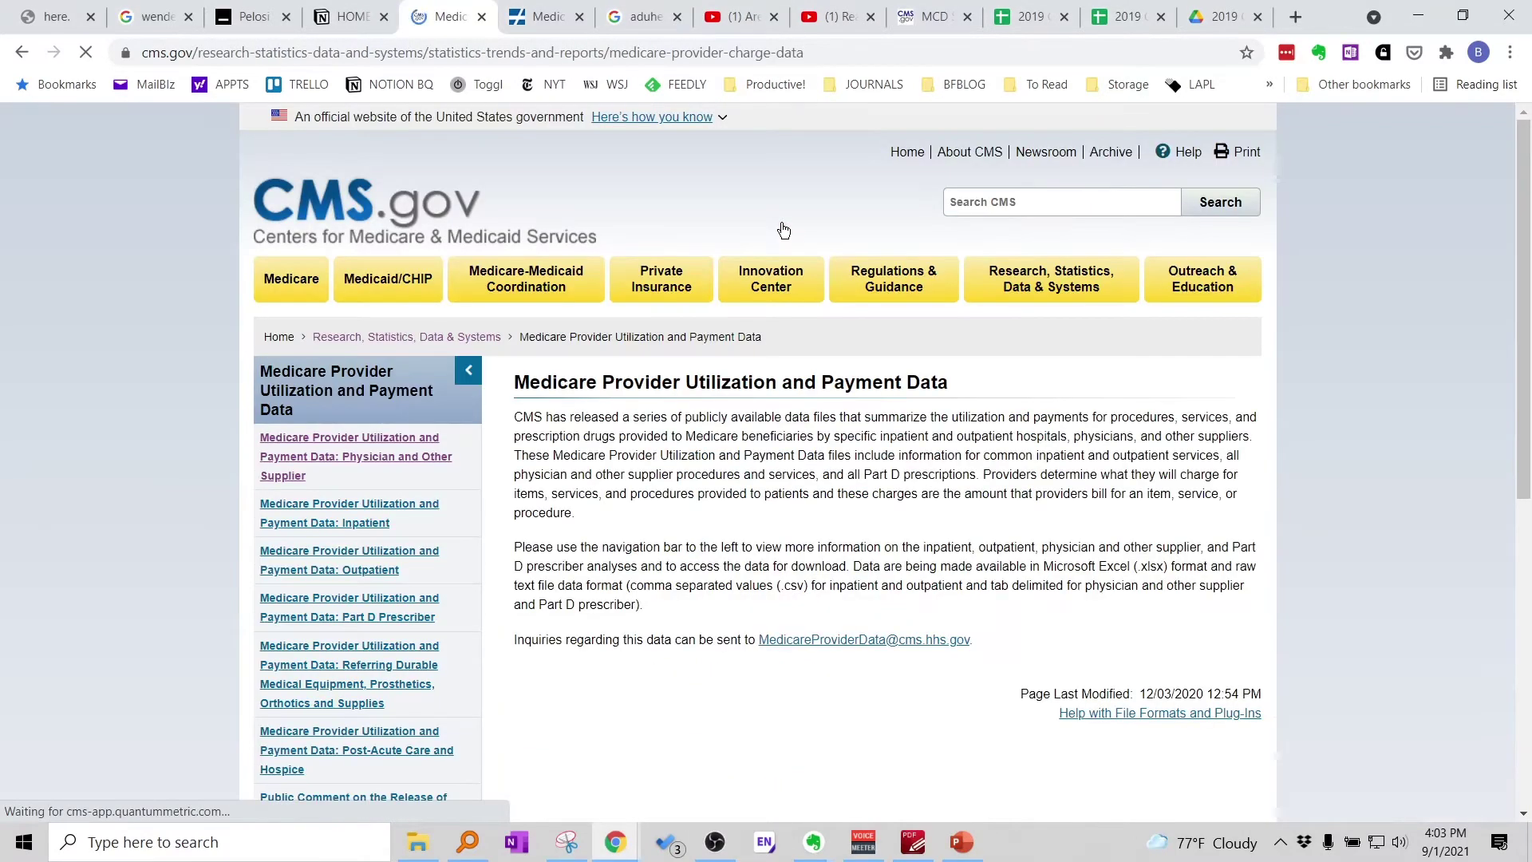
{"action": "left_click", "coordinate": [372, 446]}
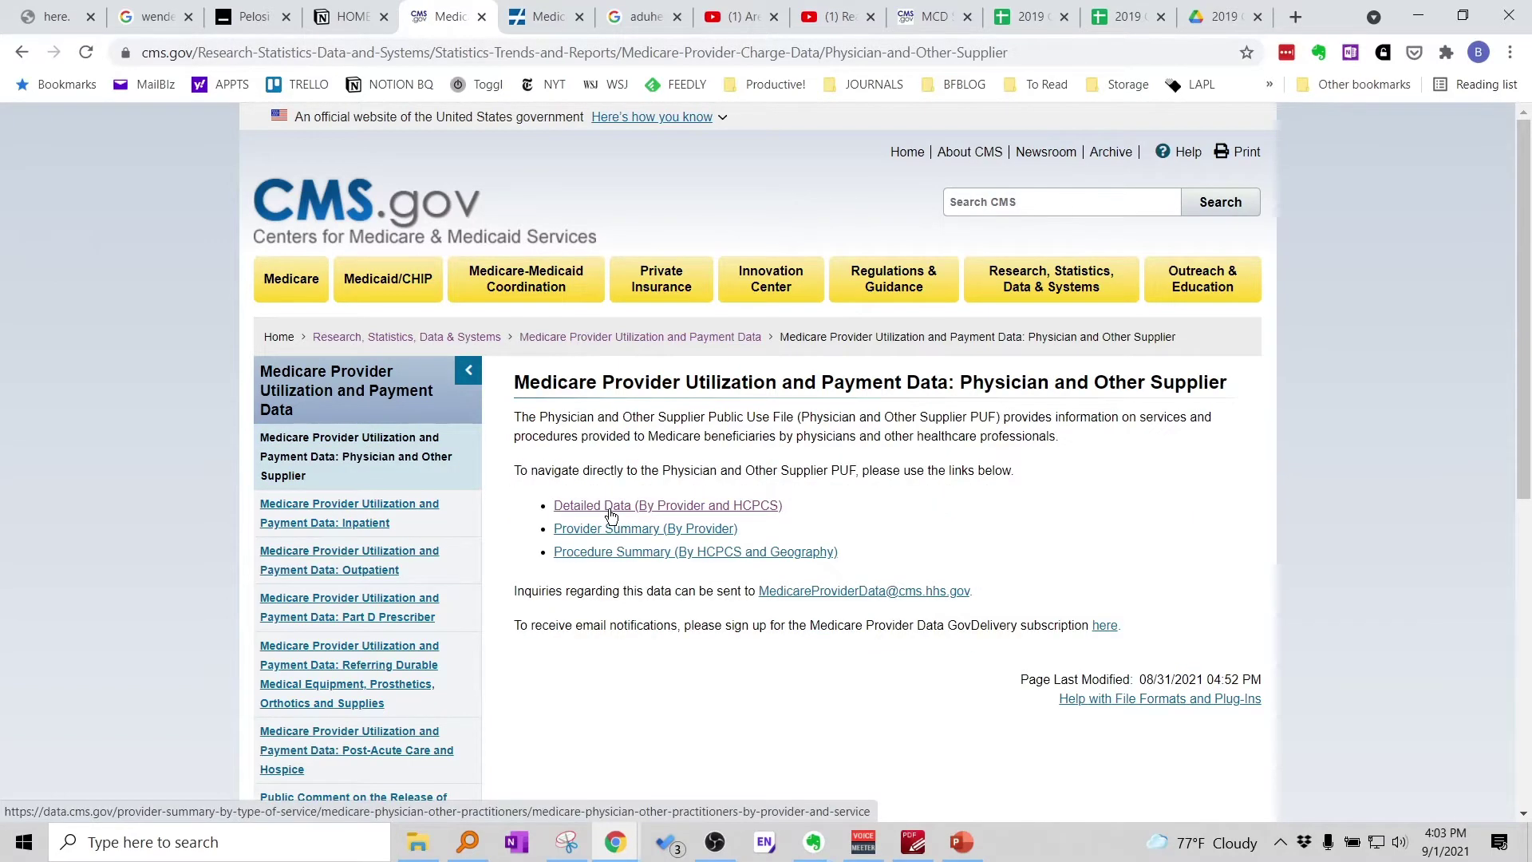
Open the Detailed Data (By Provider and HCPCS) dataset and bring up its data table
{"action": "left_click", "coordinate": [611, 513]}
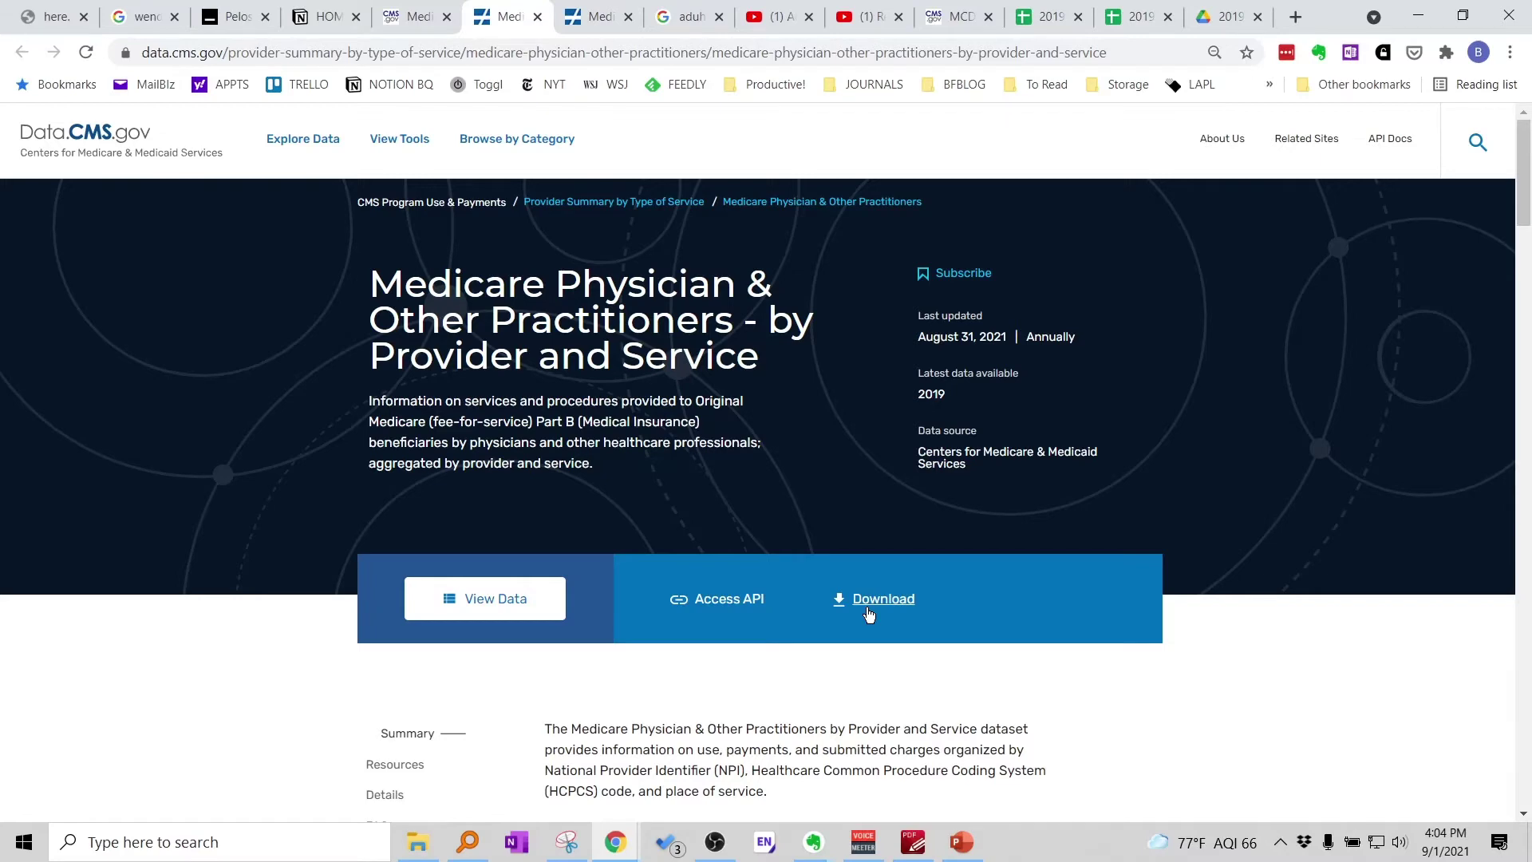
{"action": "left_click", "coordinate": [516, 602]}
{"action": "left_click", "coordinate": [928, 687]}
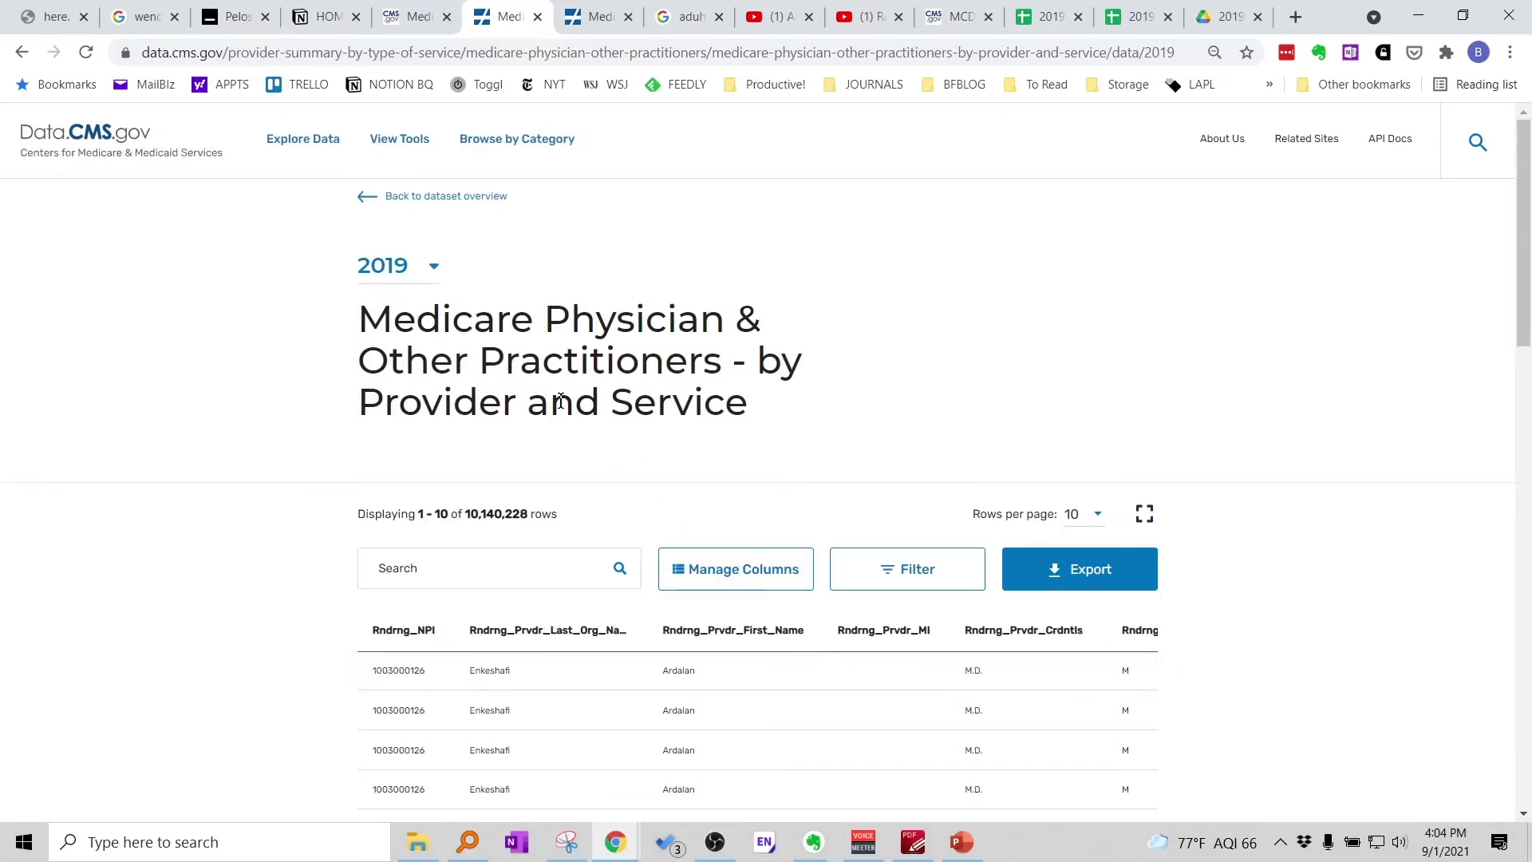
Check which data years are available for the Provider and Service dataset
{"action": "left_click", "coordinate": [378, 264]}
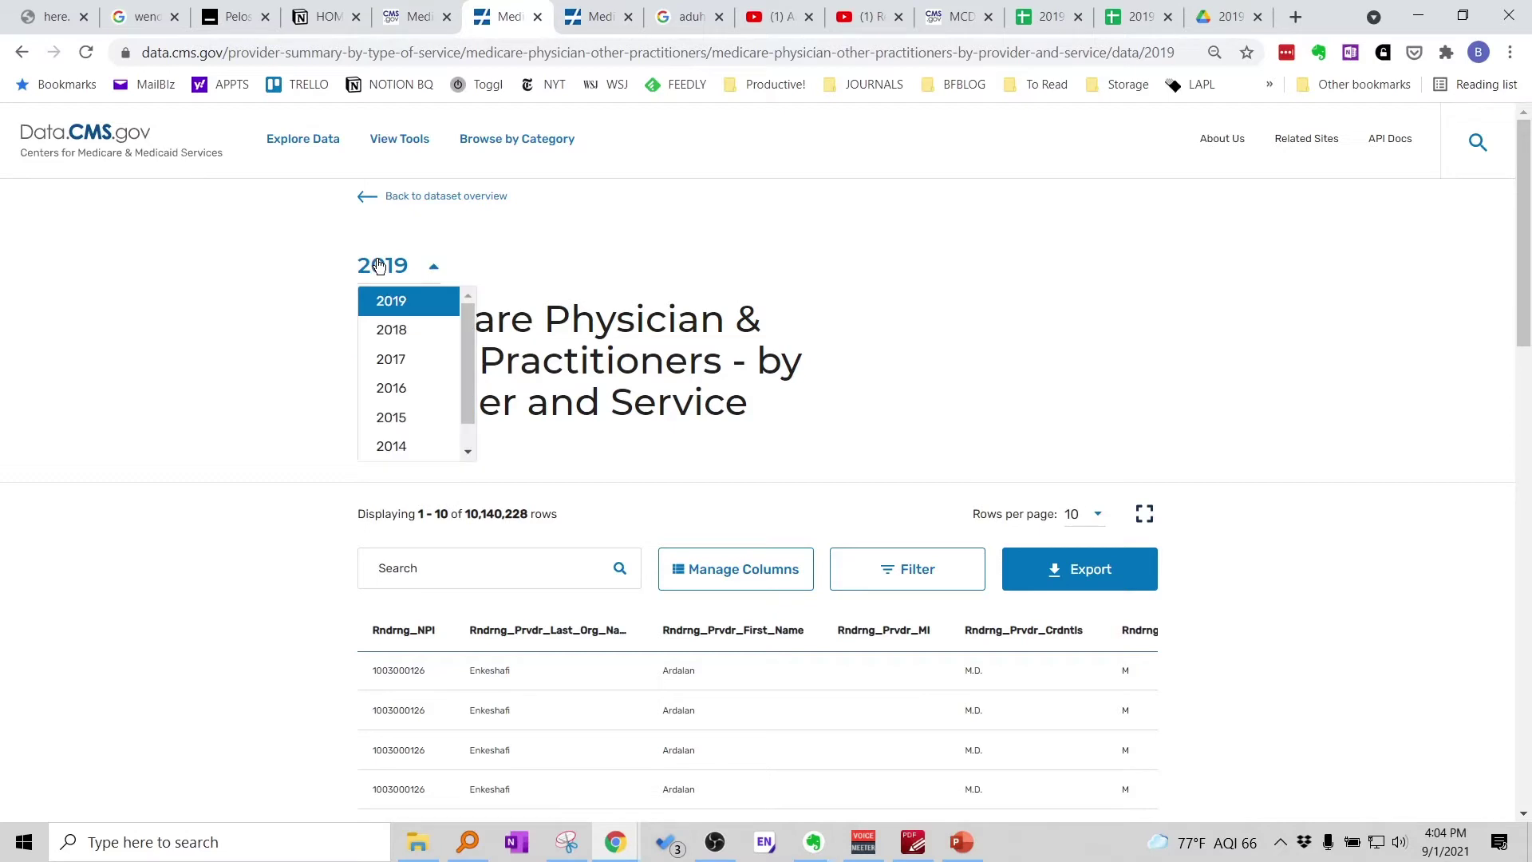
{"action": "scroll", "coordinate": [399, 370], "scroll_direction": "down", "scroll_amount": 1}
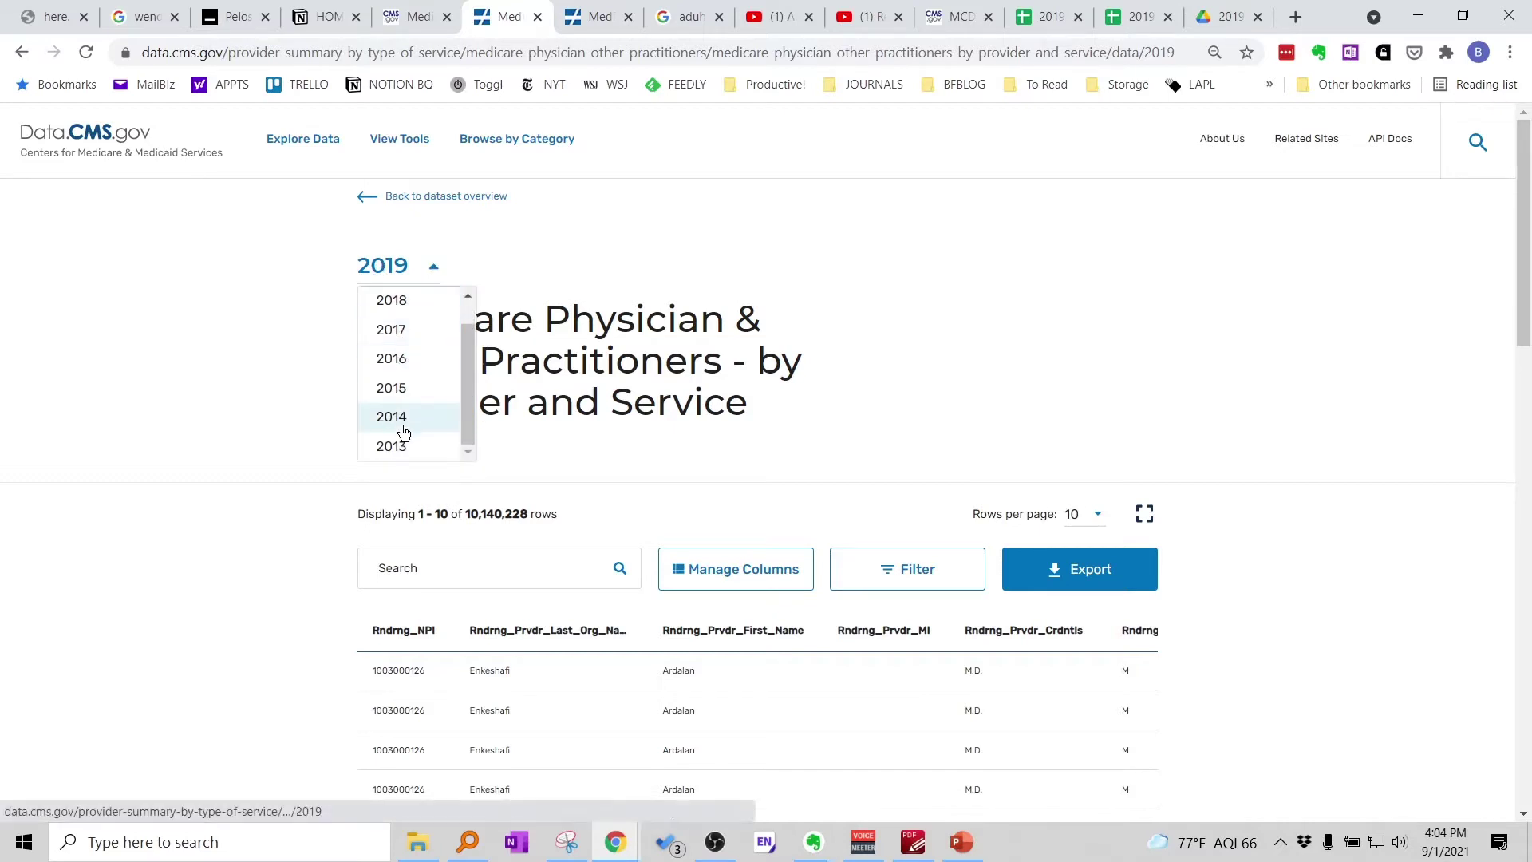
{"action": "left_click", "coordinate": [548, 271]}
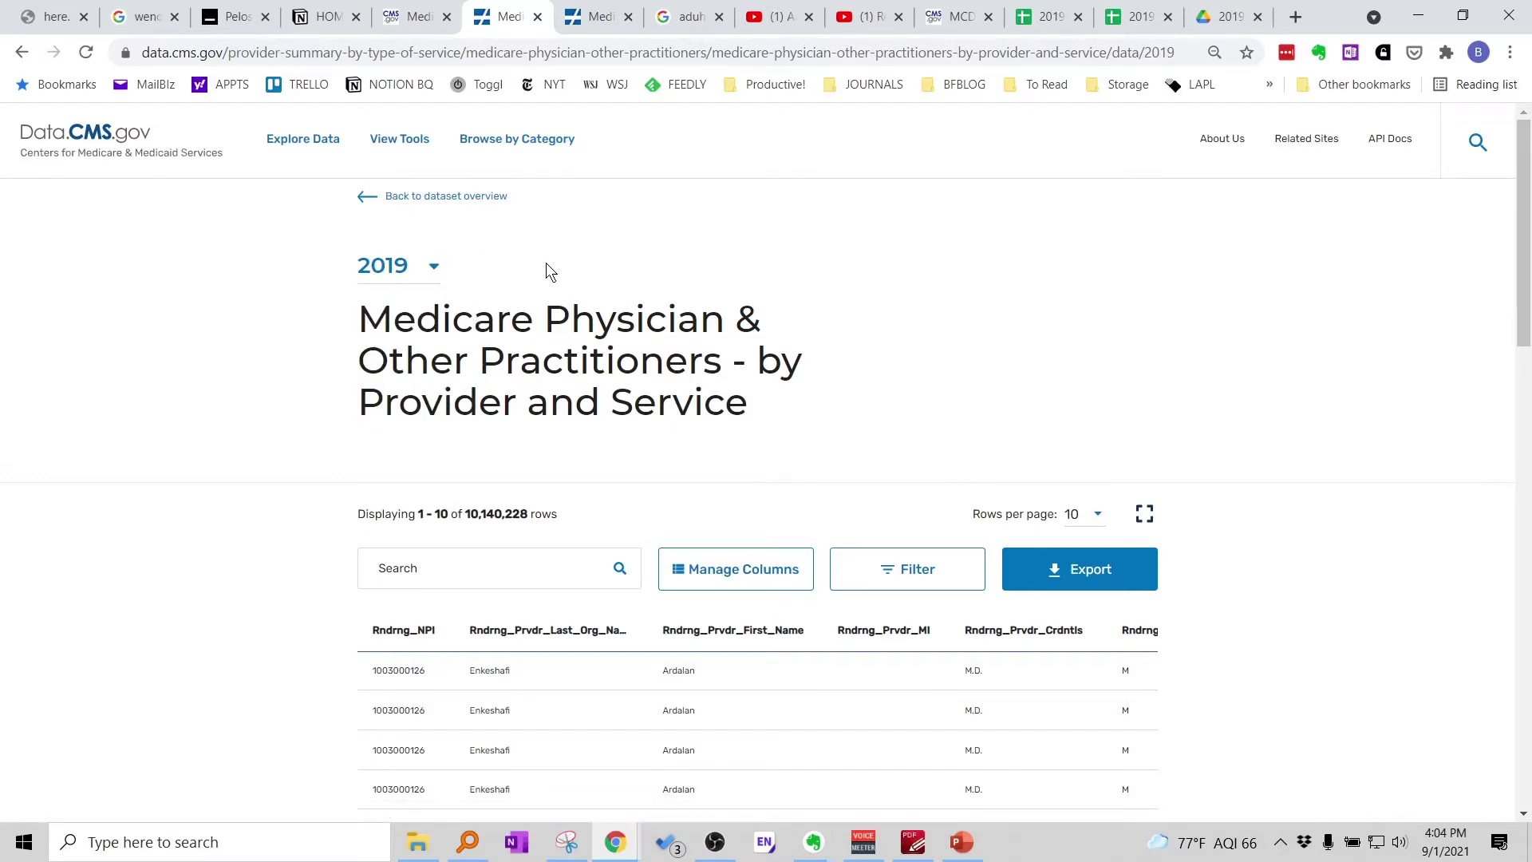
In the table's column settings, deselect all columns and enable only Rndrng_NPI and Rndrng_Prvdr_Last_Org_Name
{"action": "scroll", "coordinate": [562, 311], "scroll_direction": "down", "scroll_amount": 4}
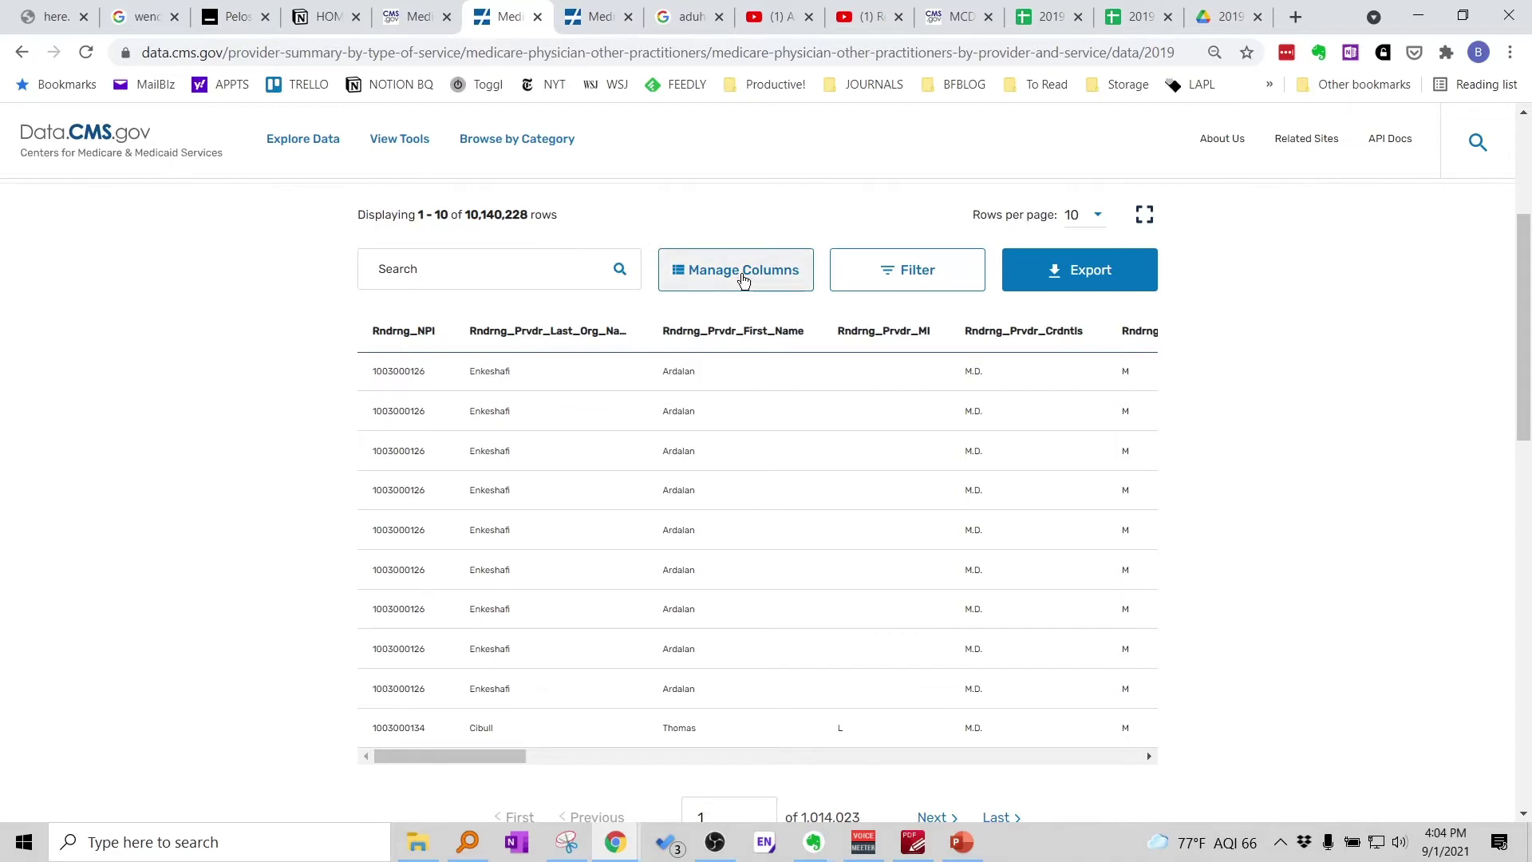
{"action": "left_click", "coordinate": [744, 272]}
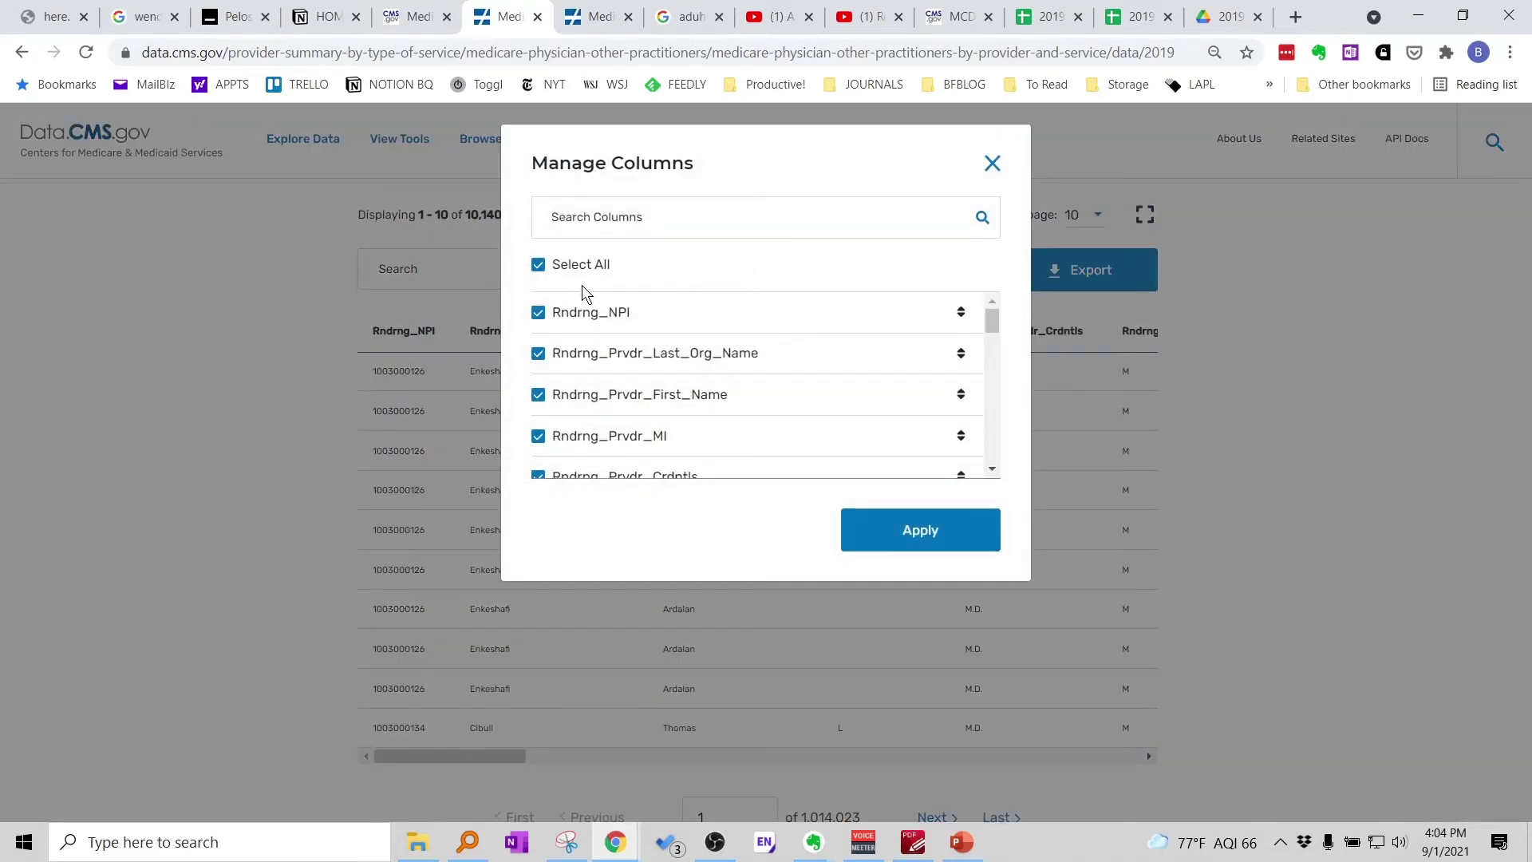
{"action": "left_click", "coordinate": [538, 265]}
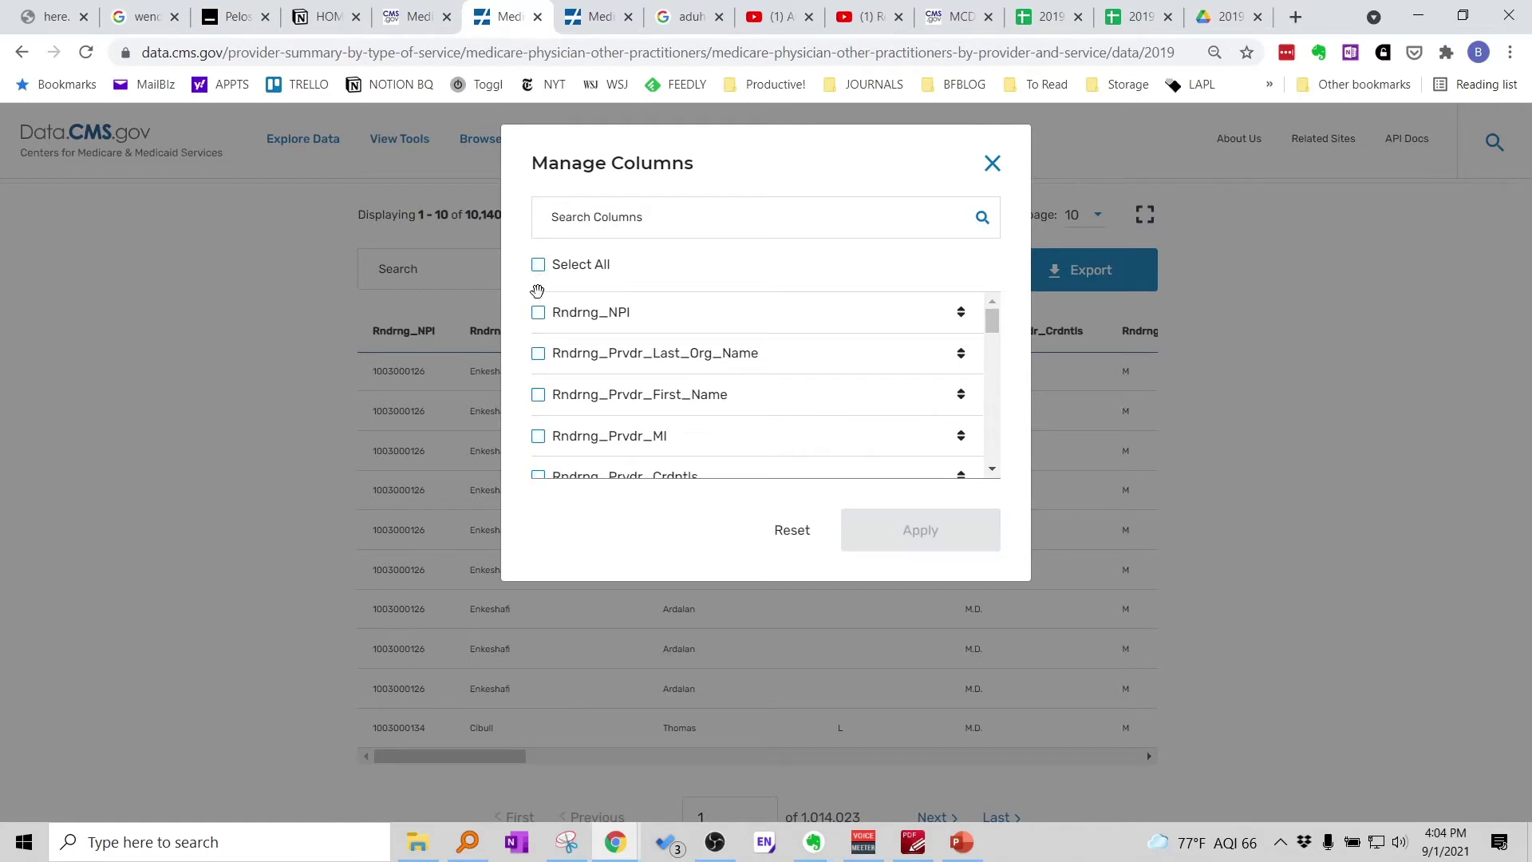
{"action": "left_click", "coordinate": [539, 312]}
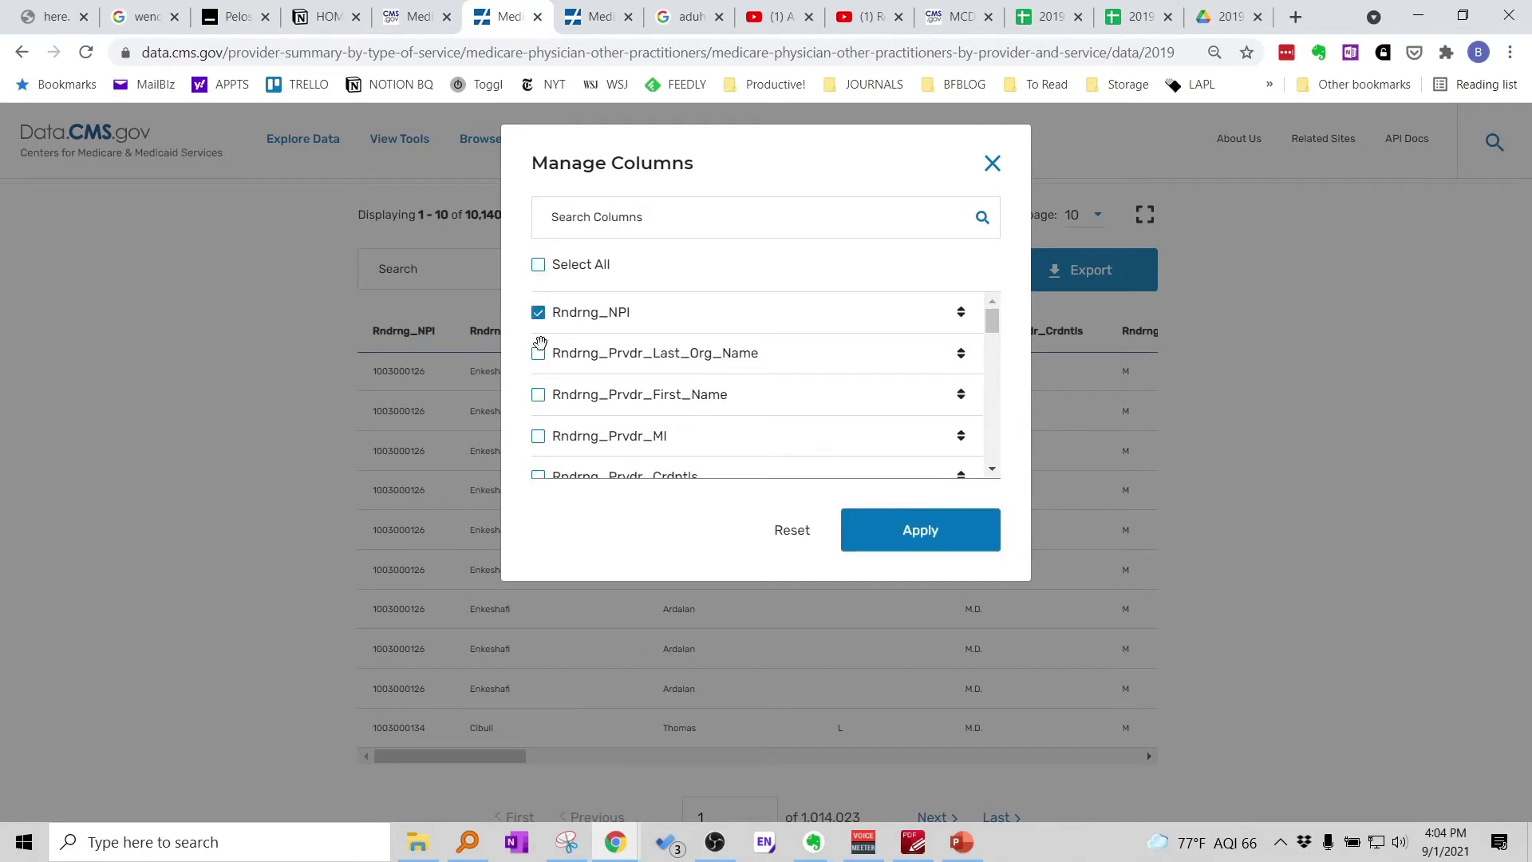
{"action": "left_click", "coordinate": [538, 354]}
Add the provider city and state abbreviation columns, Rndrng_Prvdr_City and Rndrng_Prvdr_State_Abrvtn, to the selection
{"action": "scroll", "coordinate": [541, 357], "scroll_direction": "down", "scroll_amount": 1}
{"action": "scroll", "coordinate": [543, 361], "scroll_direction": "down", "scroll_amount": 5}
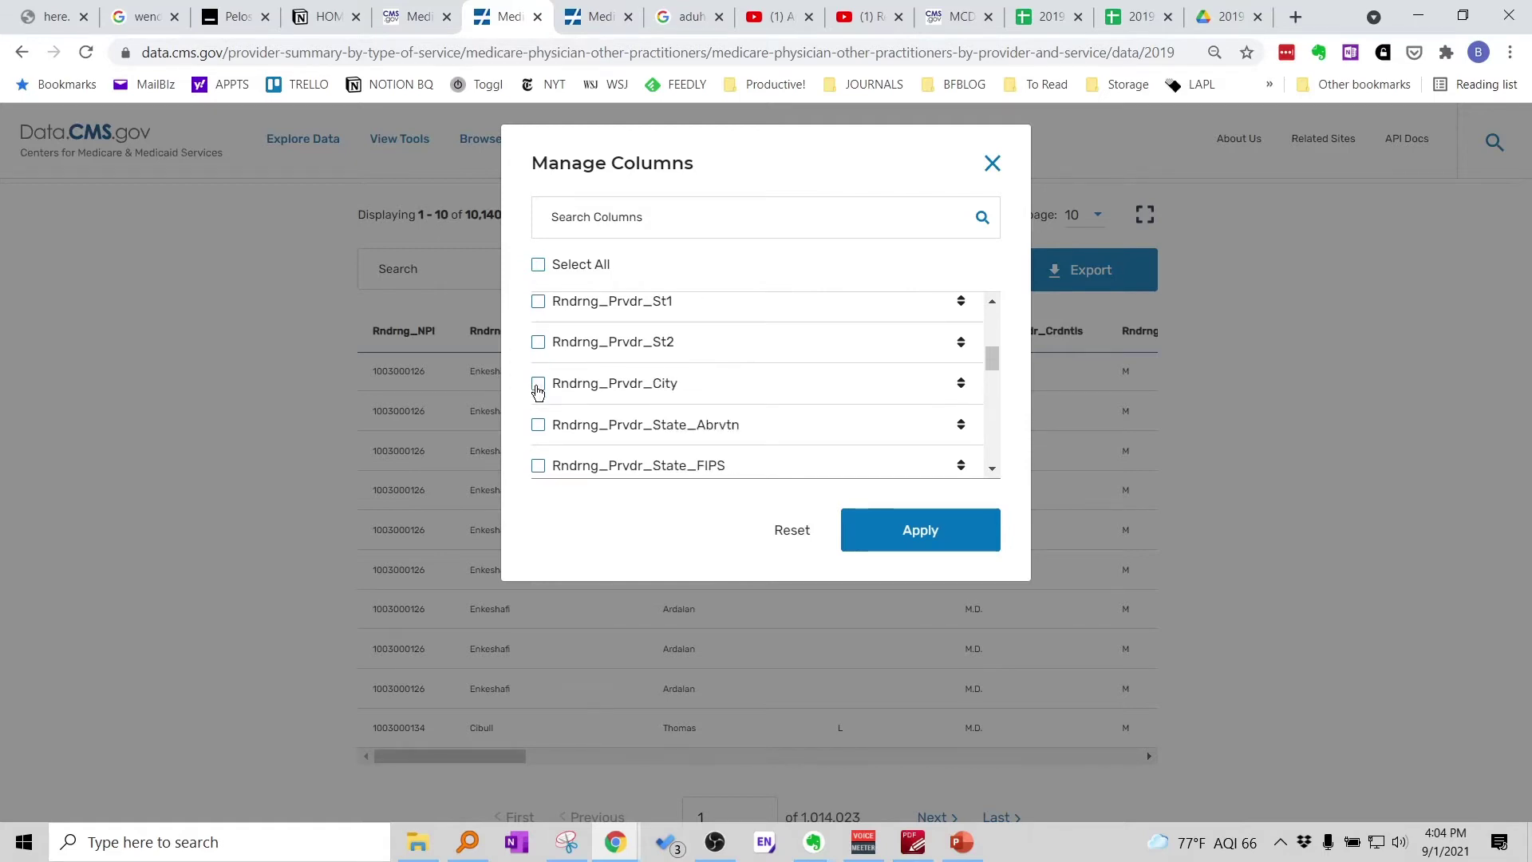
{"action": "left_click", "coordinate": [538, 385]}
{"action": "left_click", "coordinate": [538, 425]}
Add the procedure code and description columns, HCPCS_Cd and HCPCS_Desc, to the selection
{"action": "scroll", "coordinate": [539, 432], "scroll_direction": "down", "scroll_amount": 2}
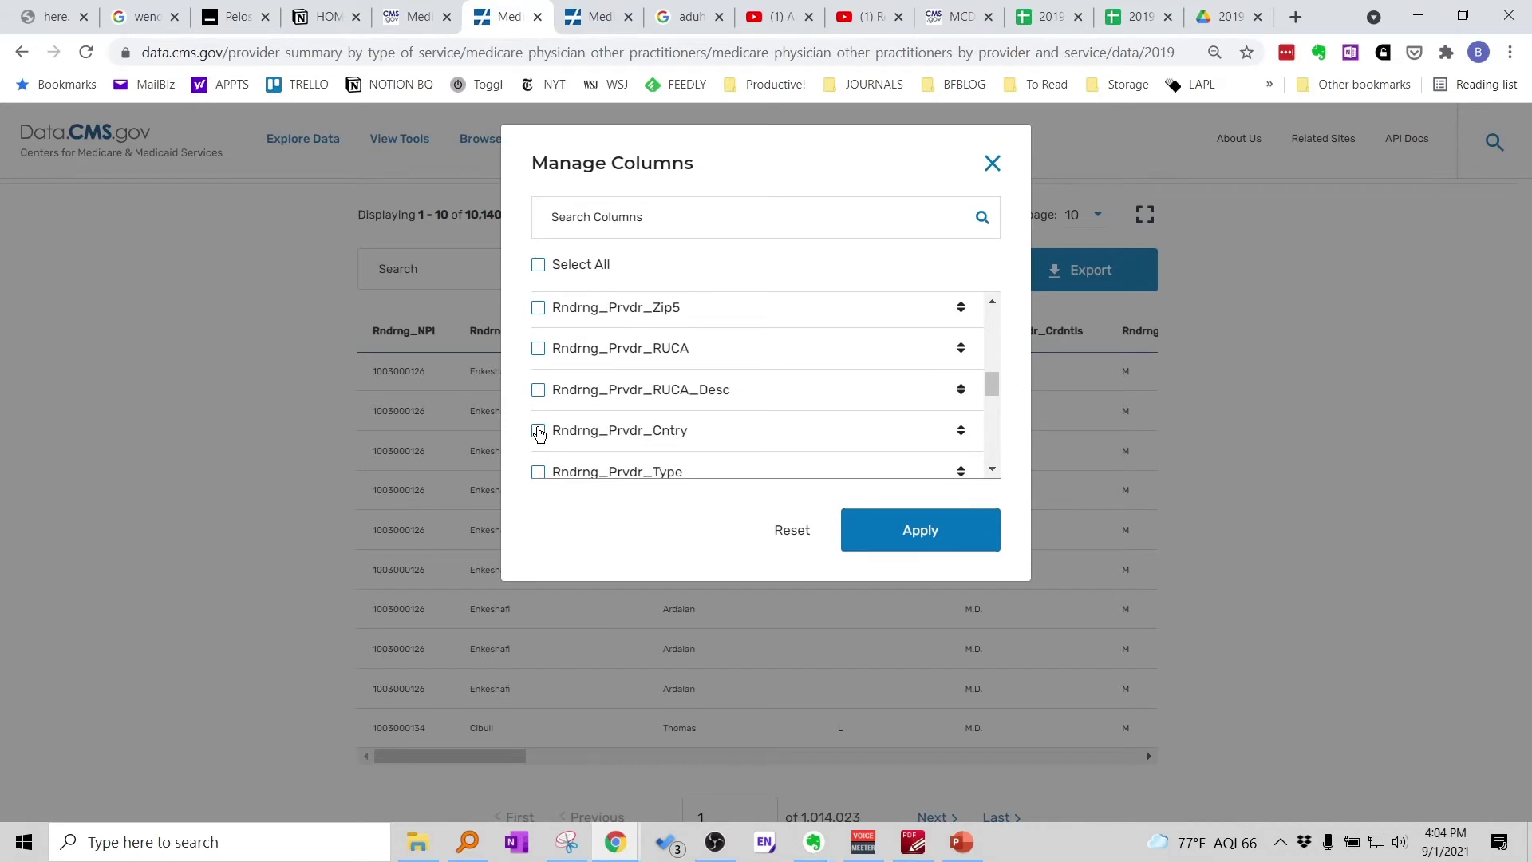
{"action": "scroll", "coordinate": [538, 431], "scroll_direction": "down", "scroll_amount": 1}
{"action": "scroll", "coordinate": [537, 428], "scroll_direction": "down", "scroll_amount": 1}
{"action": "scroll", "coordinate": [537, 426], "scroll_direction": "up", "scroll_amount": 1}
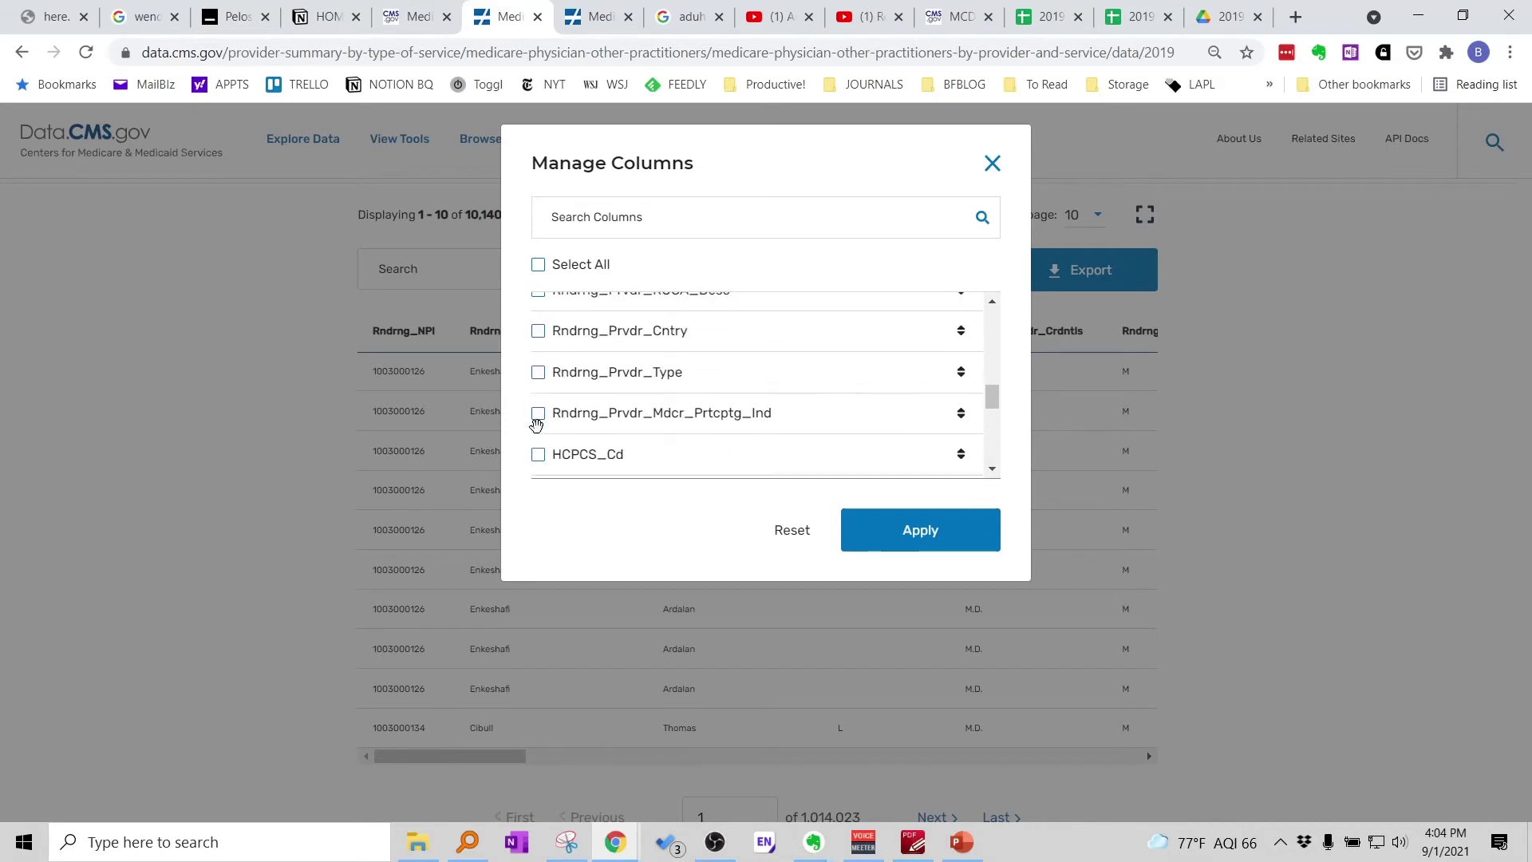
{"action": "scroll", "coordinate": [535, 424], "scroll_direction": "down", "scroll_amount": 1}
{"action": "left_click", "coordinate": [538, 356]}
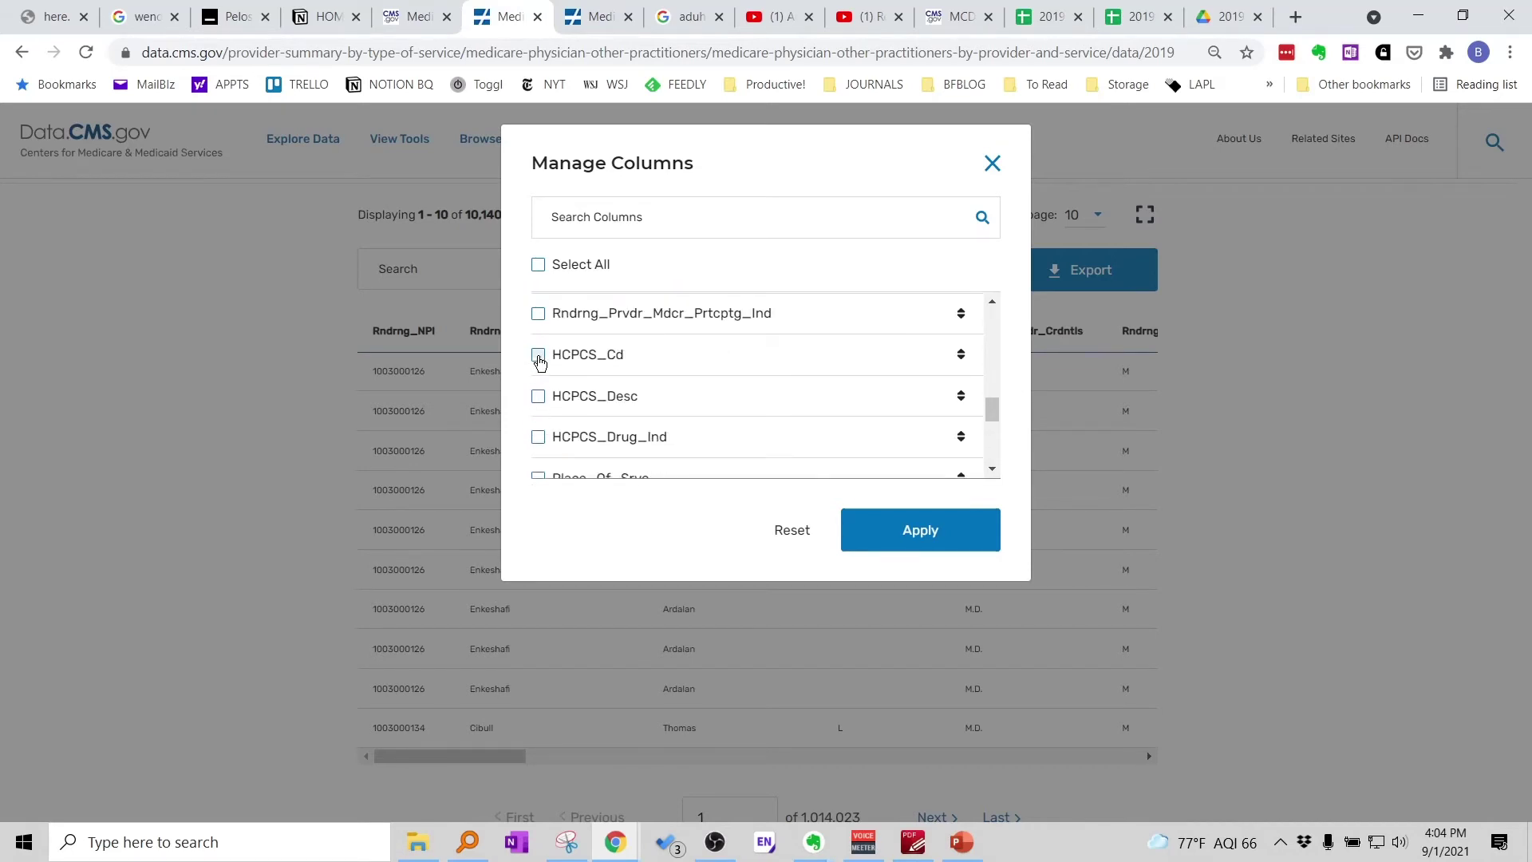
{"action": "left_click", "coordinate": [537, 396]}
Add the Tot_Benes, Tot_Srvcs, Avg_Sbmtd_Chrg and Avg_Mdcr_Alowd_Amt columns and apply the column selection
{"action": "scroll", "coordinate": [535, 402], "scroll_direction": "down", "scroll_amount": 1}
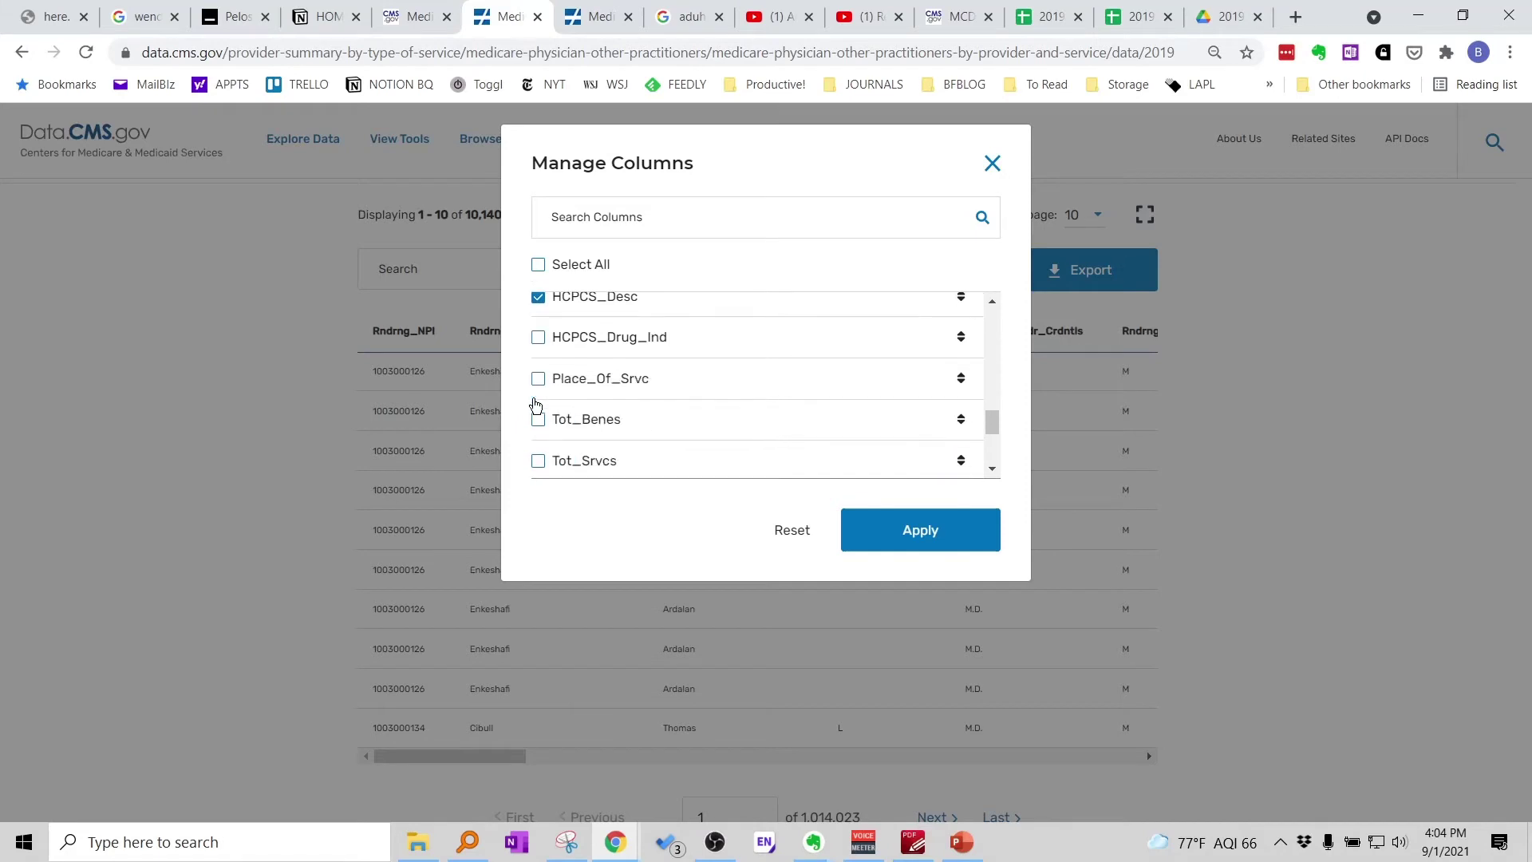
{"action": "scroll", "coordinate": [535, 405], "scroll_direction": "down", "scroll_amount": 1}
{"action": "left_click", "coordinate": [538, 320]}
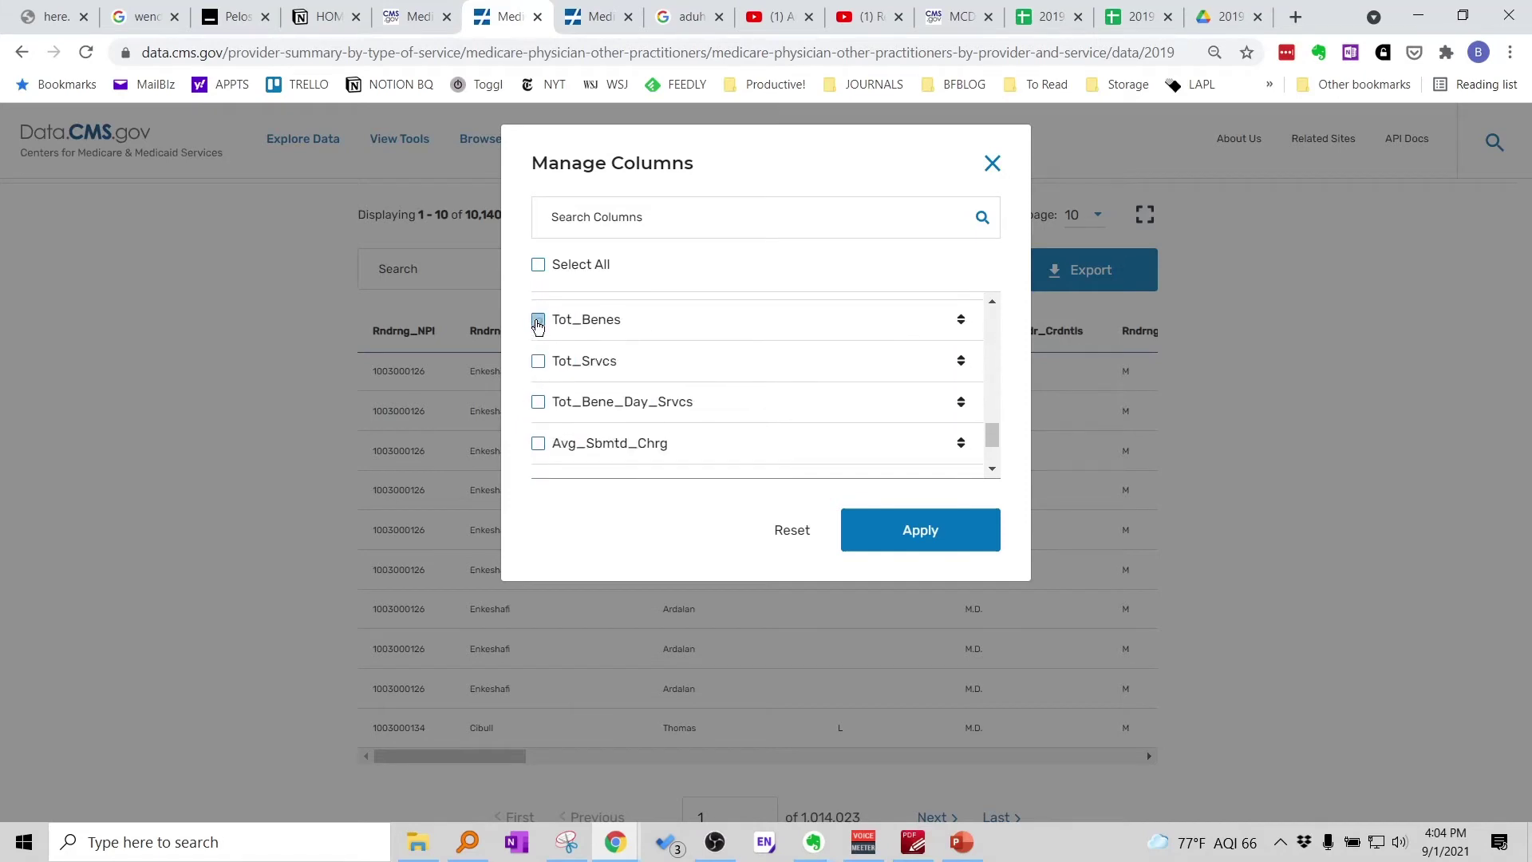
{"action": "left_click", "coordinate": [538, 360]}
{"action": "scroll", "coordinate": [537, 369], "scroll_direction": "down", "scroll_amount": 1}
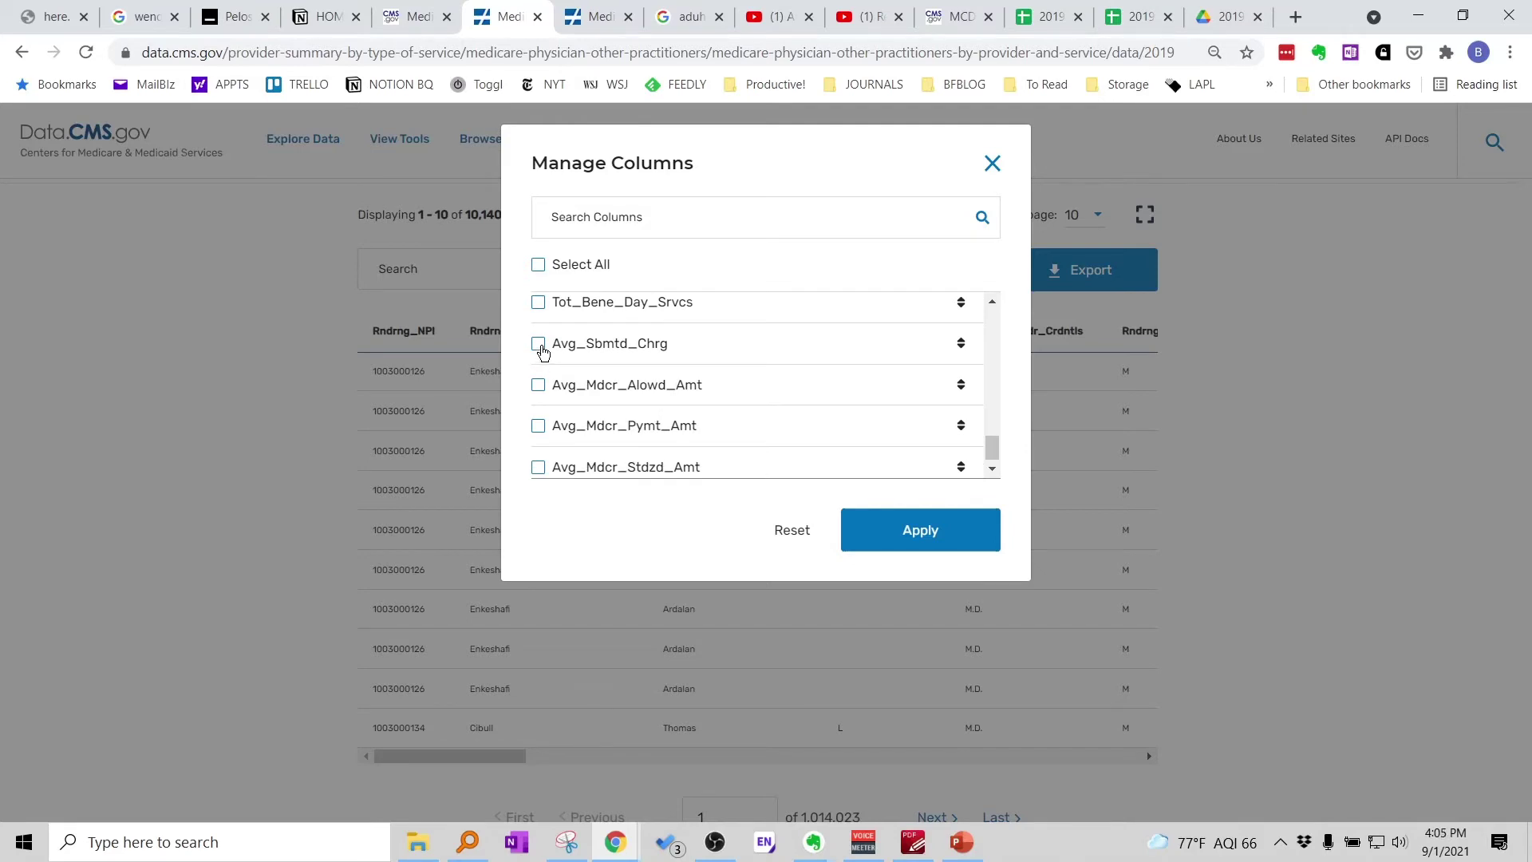
{"action": "left_click", "coordinate": [539, 345]}
{"action": "left_click", "coordinate": [539, 388]}
{"action": "left_click", "coordinate": [906, 529]}
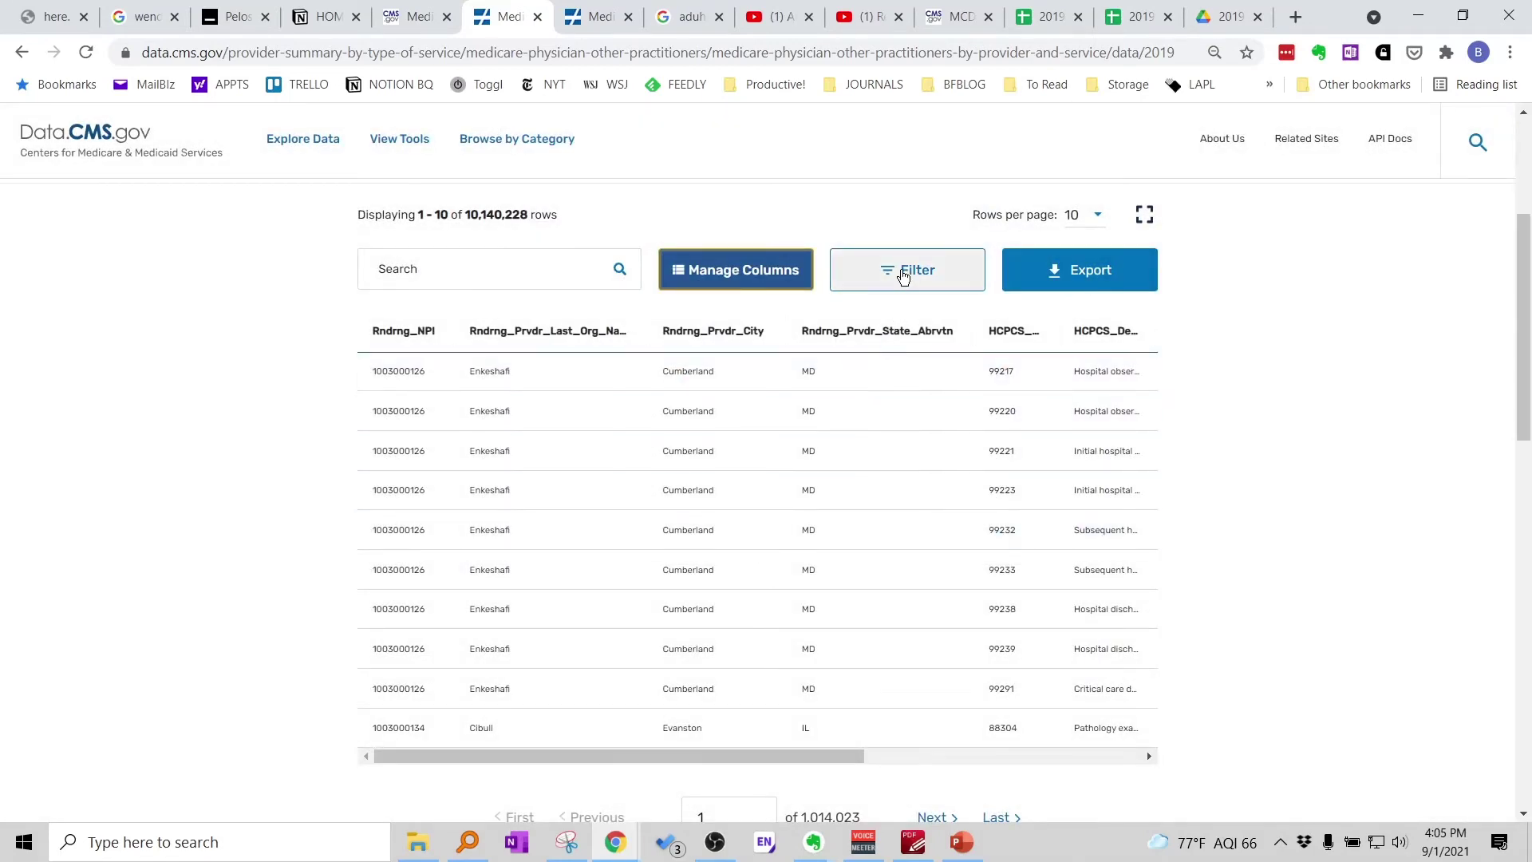
Filter the table to rows where HCPCS_Cd equals 81445
{"action": "left_click", "coordinate": [904, 274]}
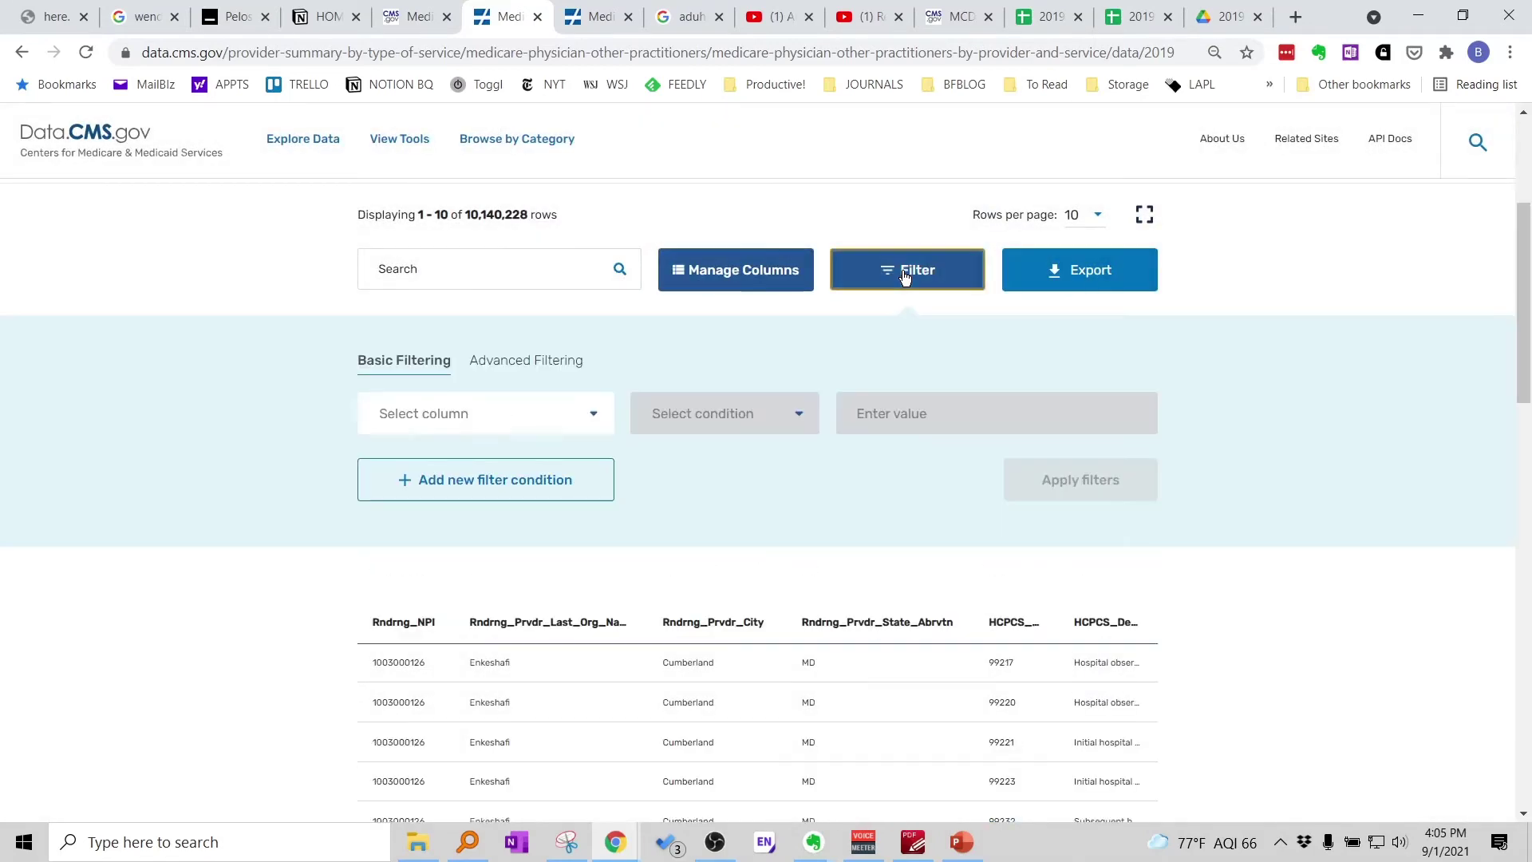
{"action": "left_click", "coordinate": [544, 424]}
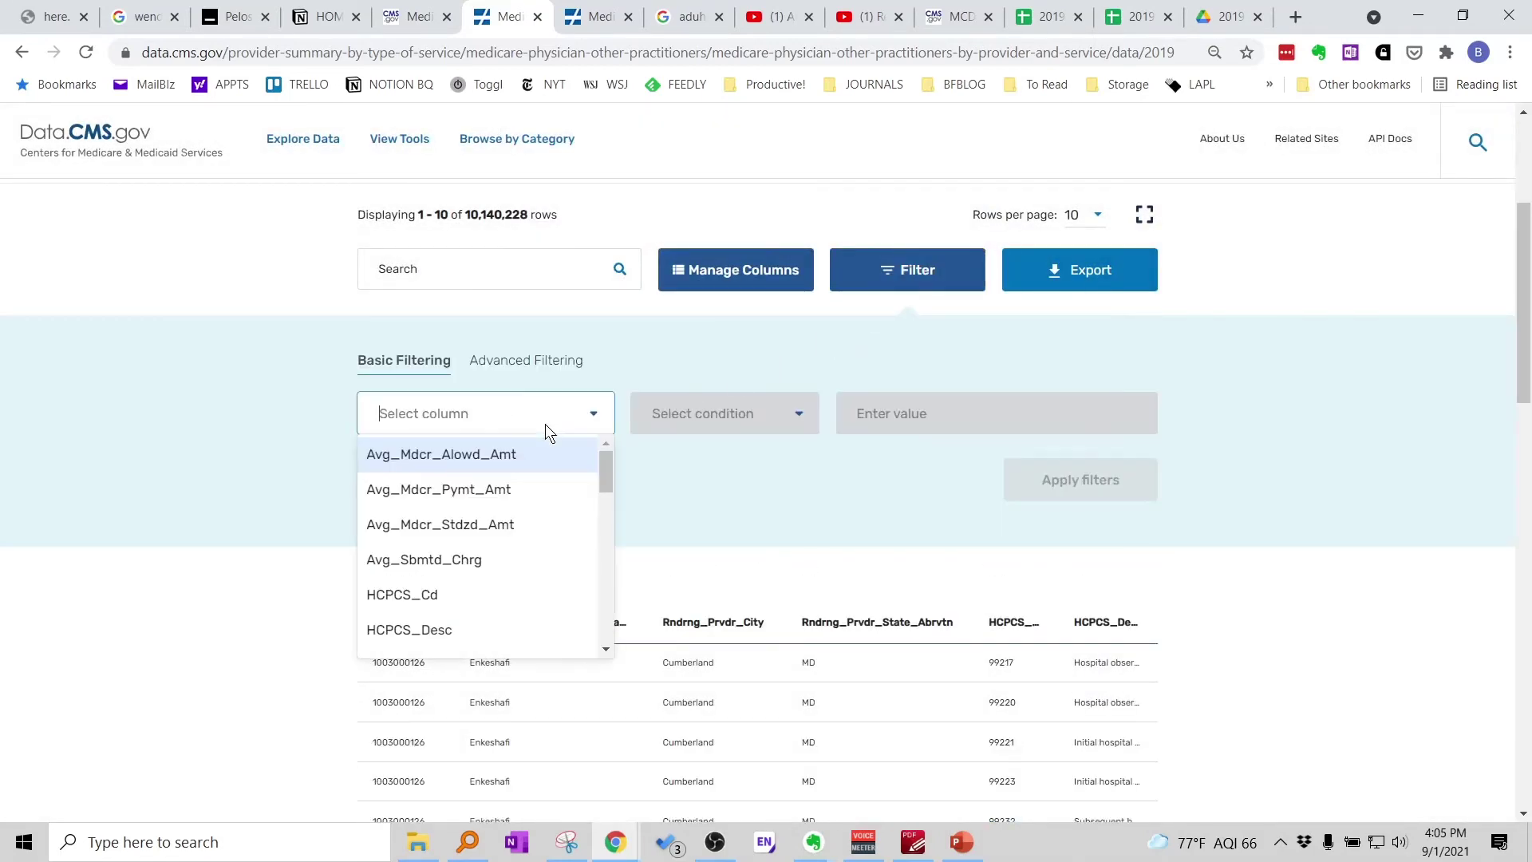
{"action": "left_click", "coordinate": [492, 590]}
{"action": "left_click", "coordinate": [680, 417]}
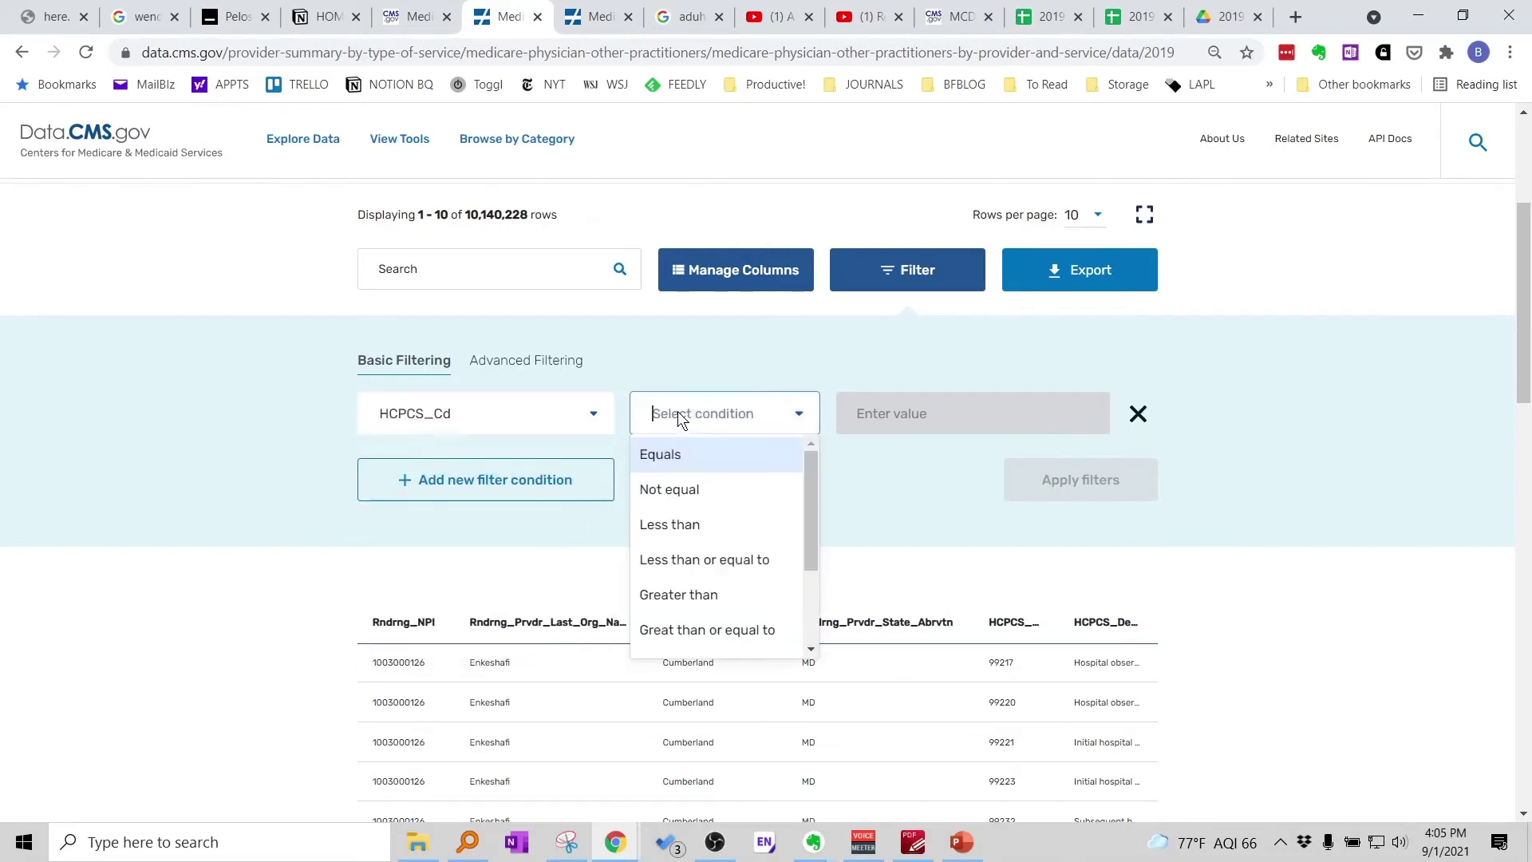
{"action": "left_click", "coordinate": [690, 461]}
{"action": "left_click", "coordinate": [901, 414]}
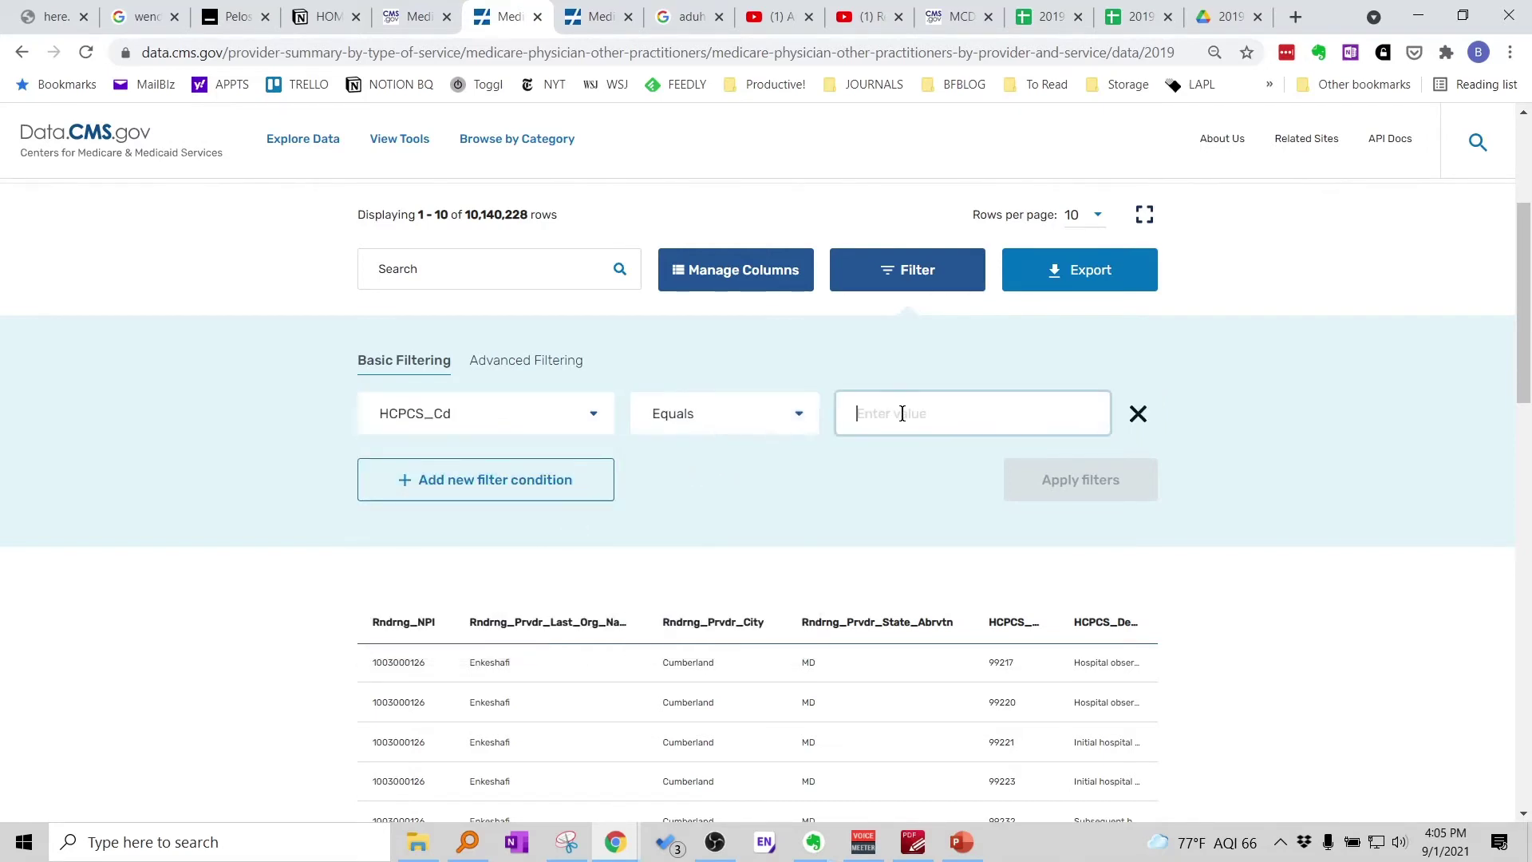
{"action": "type", "text": "814"}
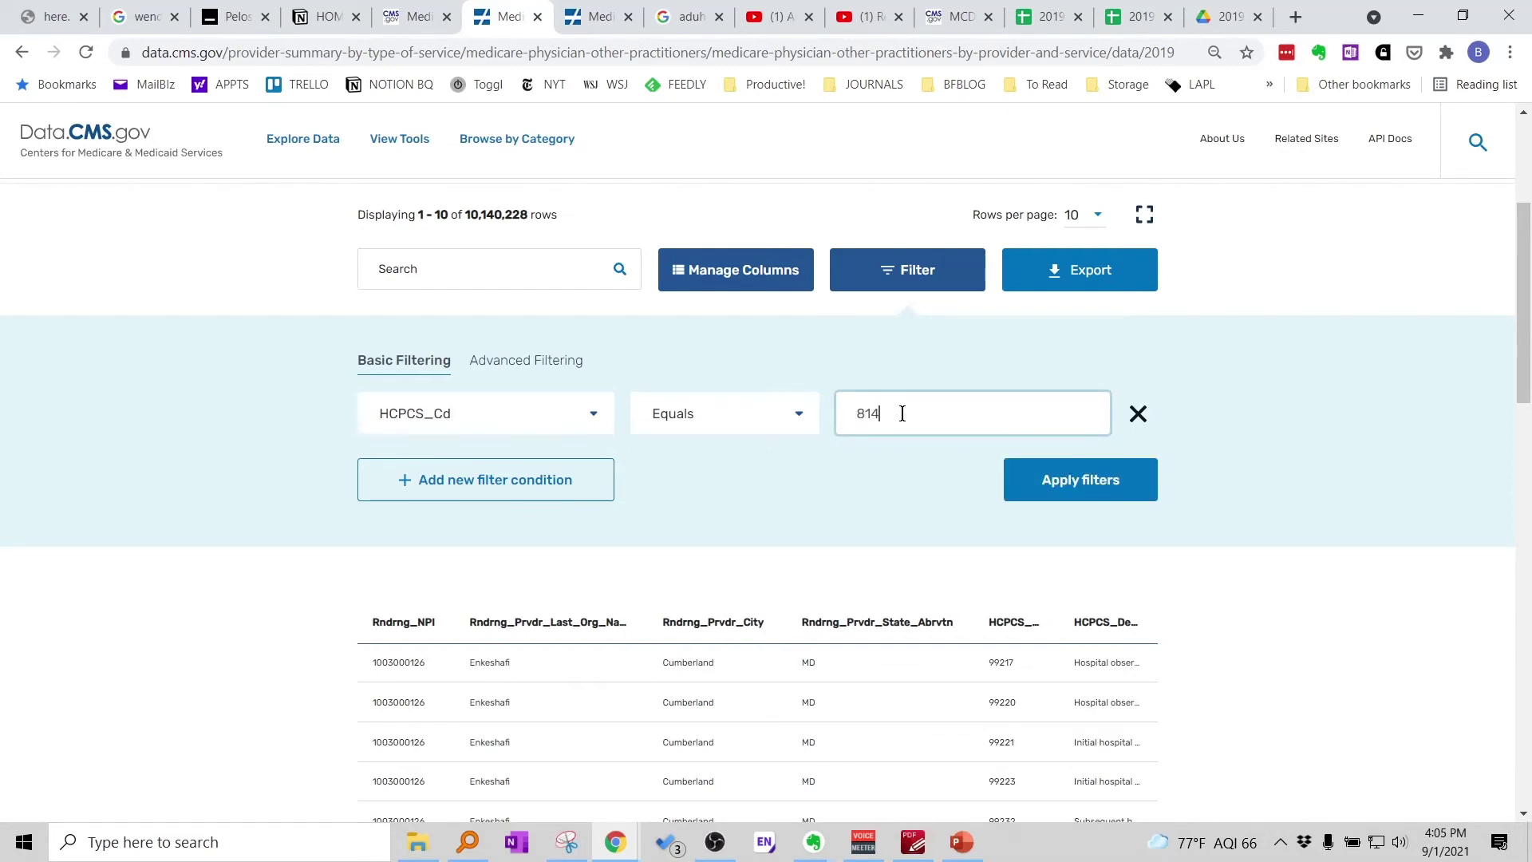
{"action": "type", "text": "45"}
{"action": "left_click", "coordinate": [1049, 488]}
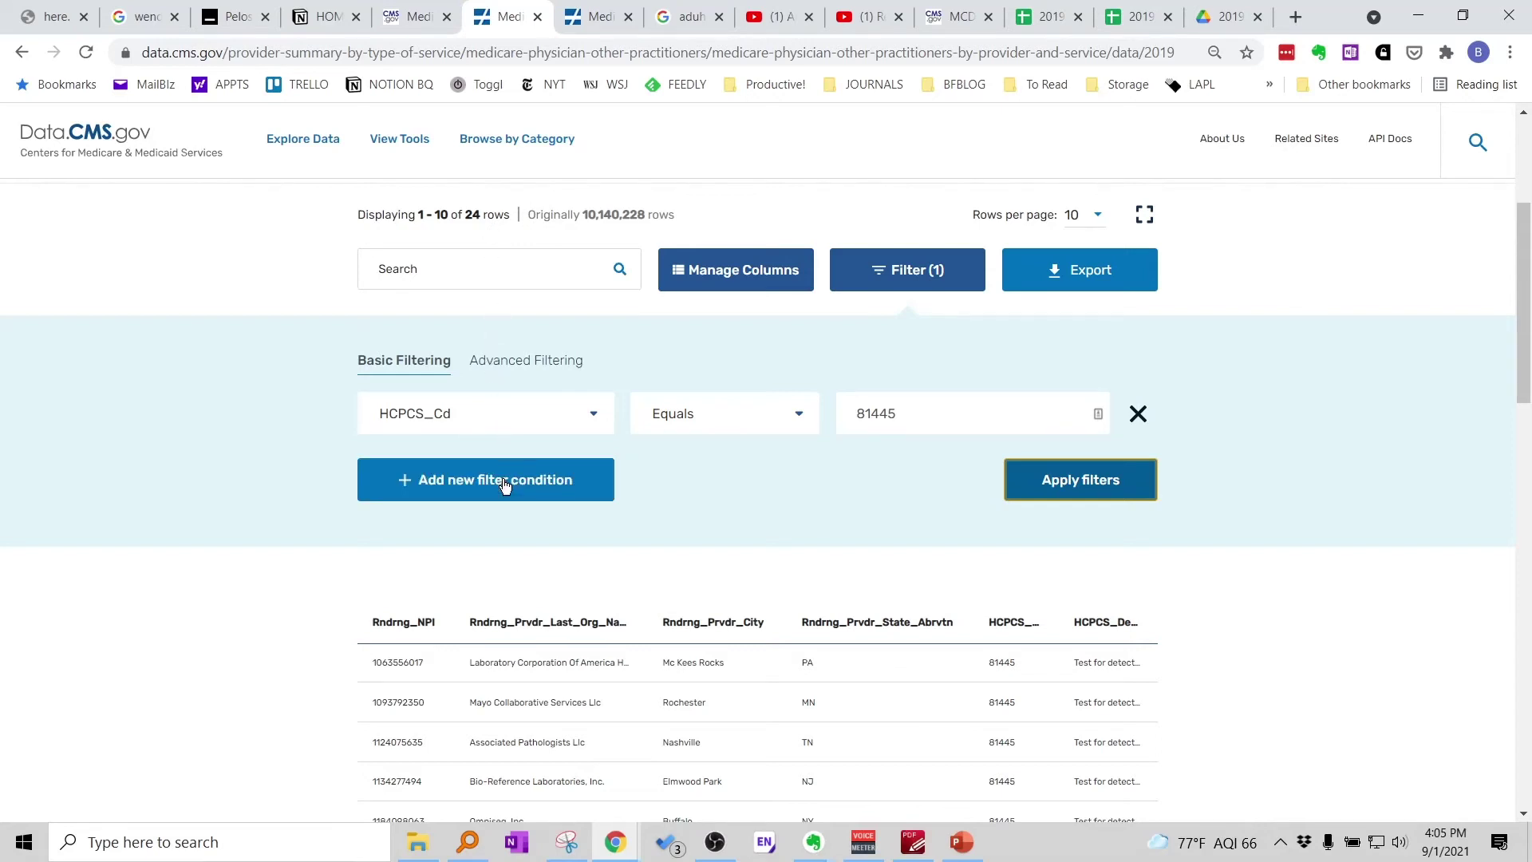
Look at the advanced filtering options, and review the filtered rows across all displayed columns
{"action": "left_click", "coordinate": [505, 361]}
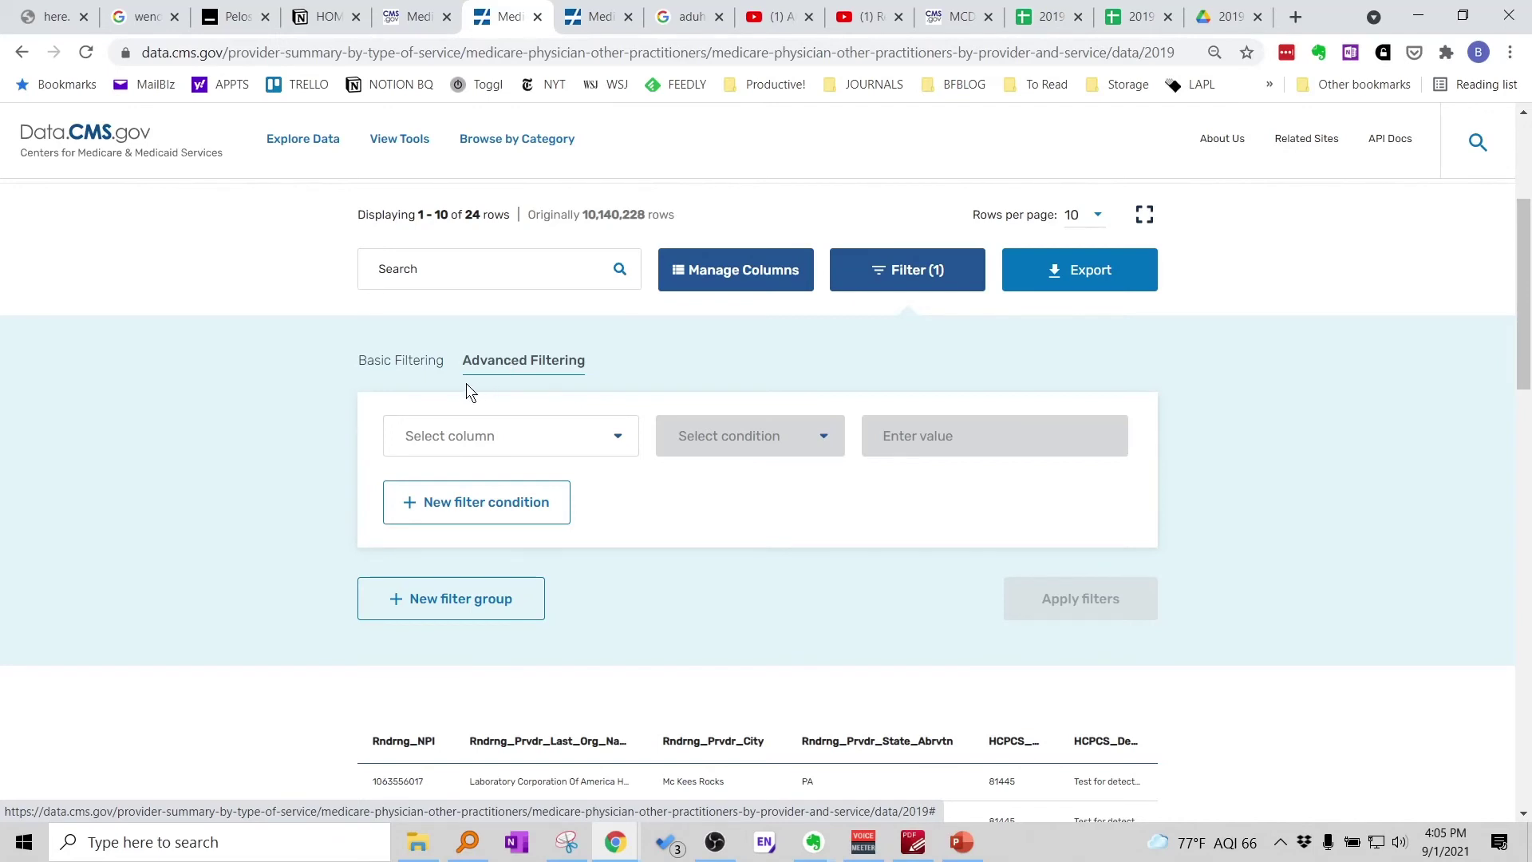
{"action": "left_click", "coordinate": [407, 363]}
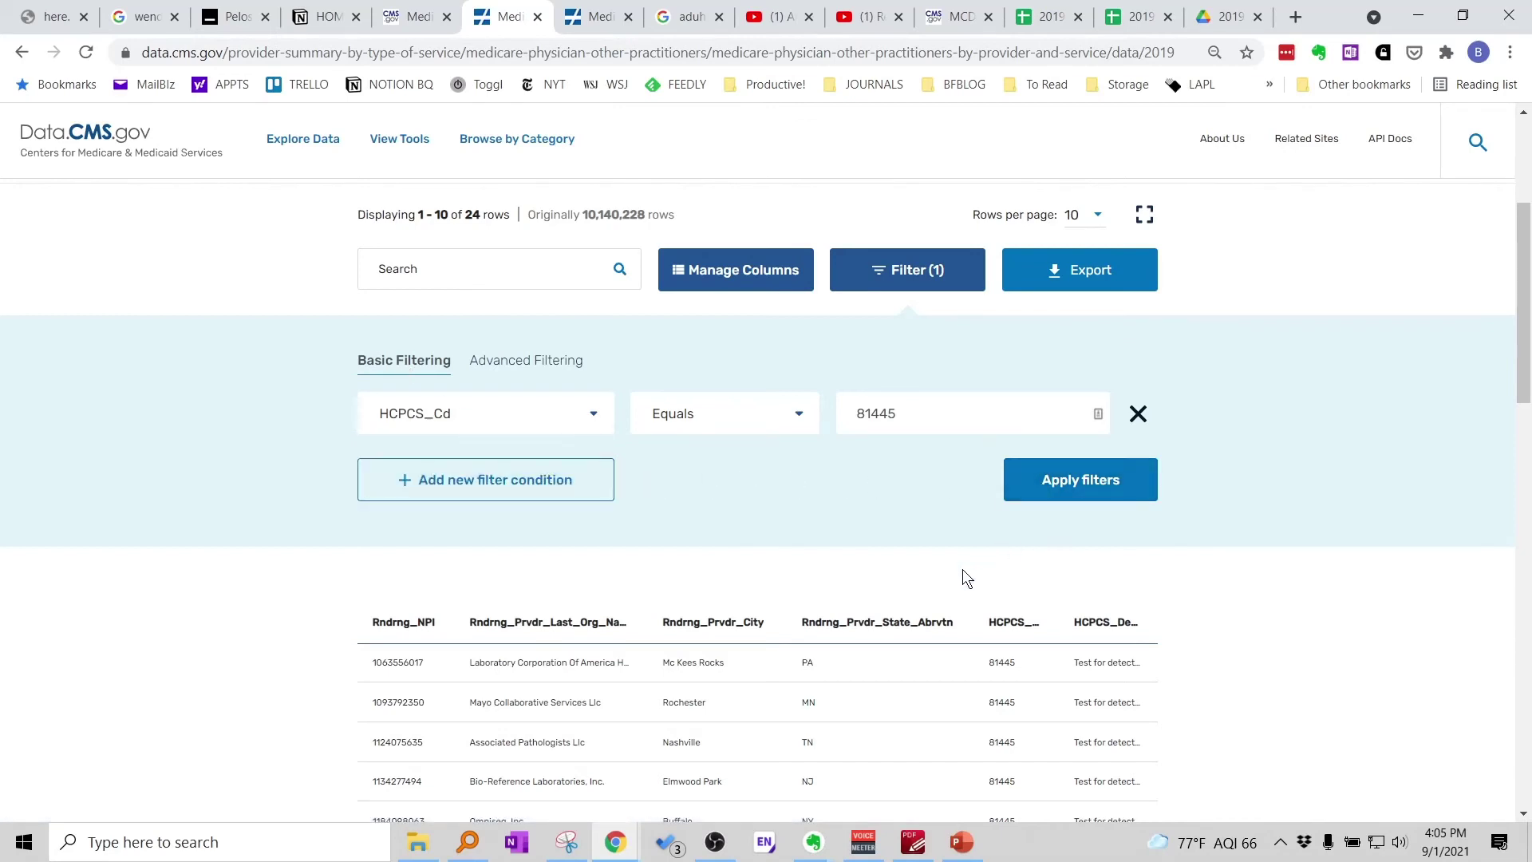
{"action": "scroll", "coordinate": [923, 625], "scroll_direction": "down", "scroll_amount": 5}
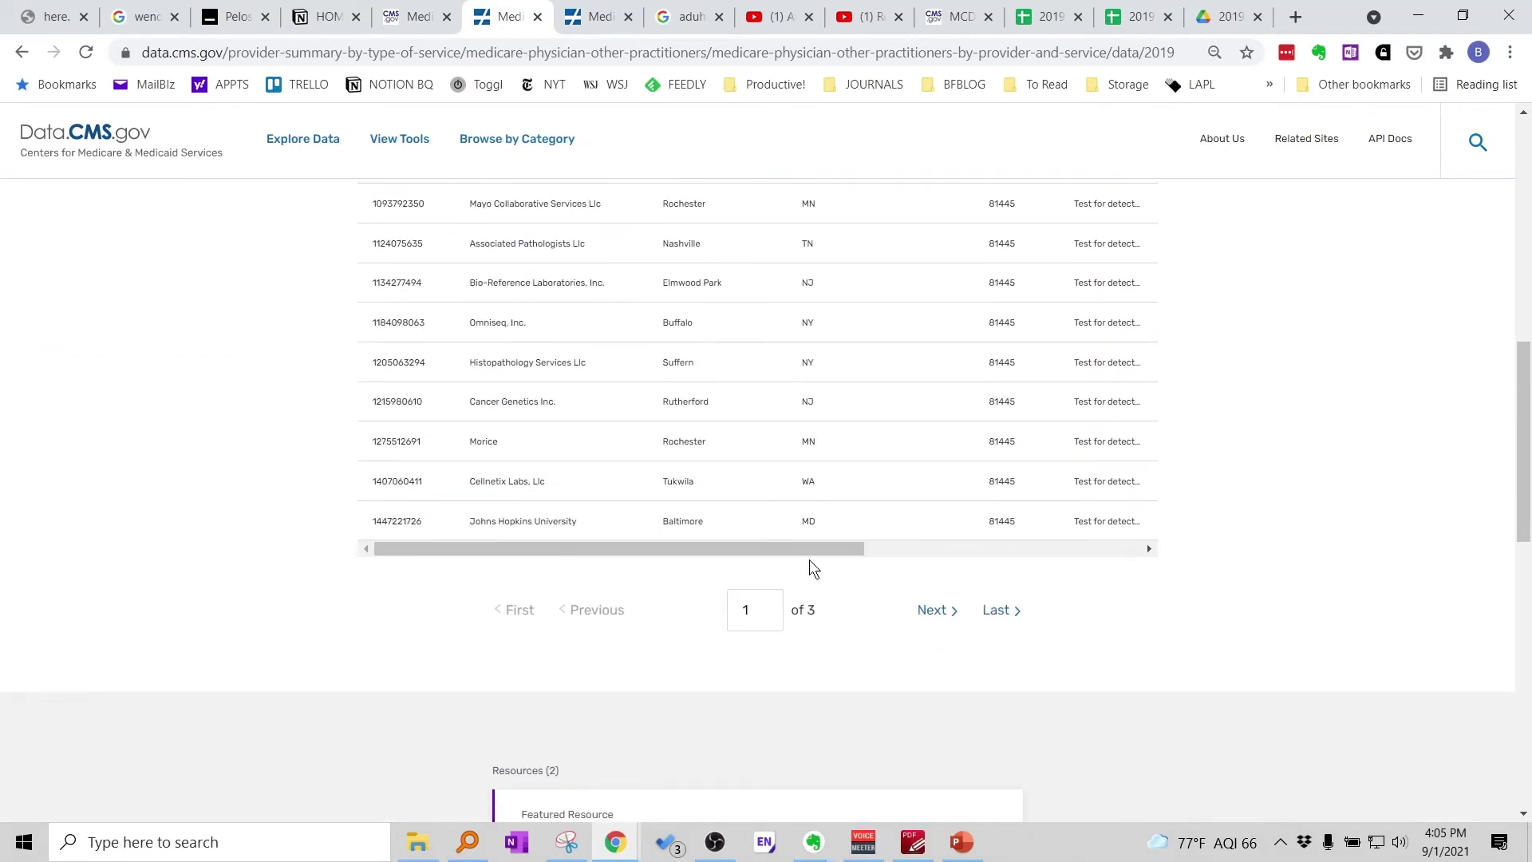
{"action": "left_click_drag", "start_coordinate": [807, 553], "coordinate": [951, 561]}
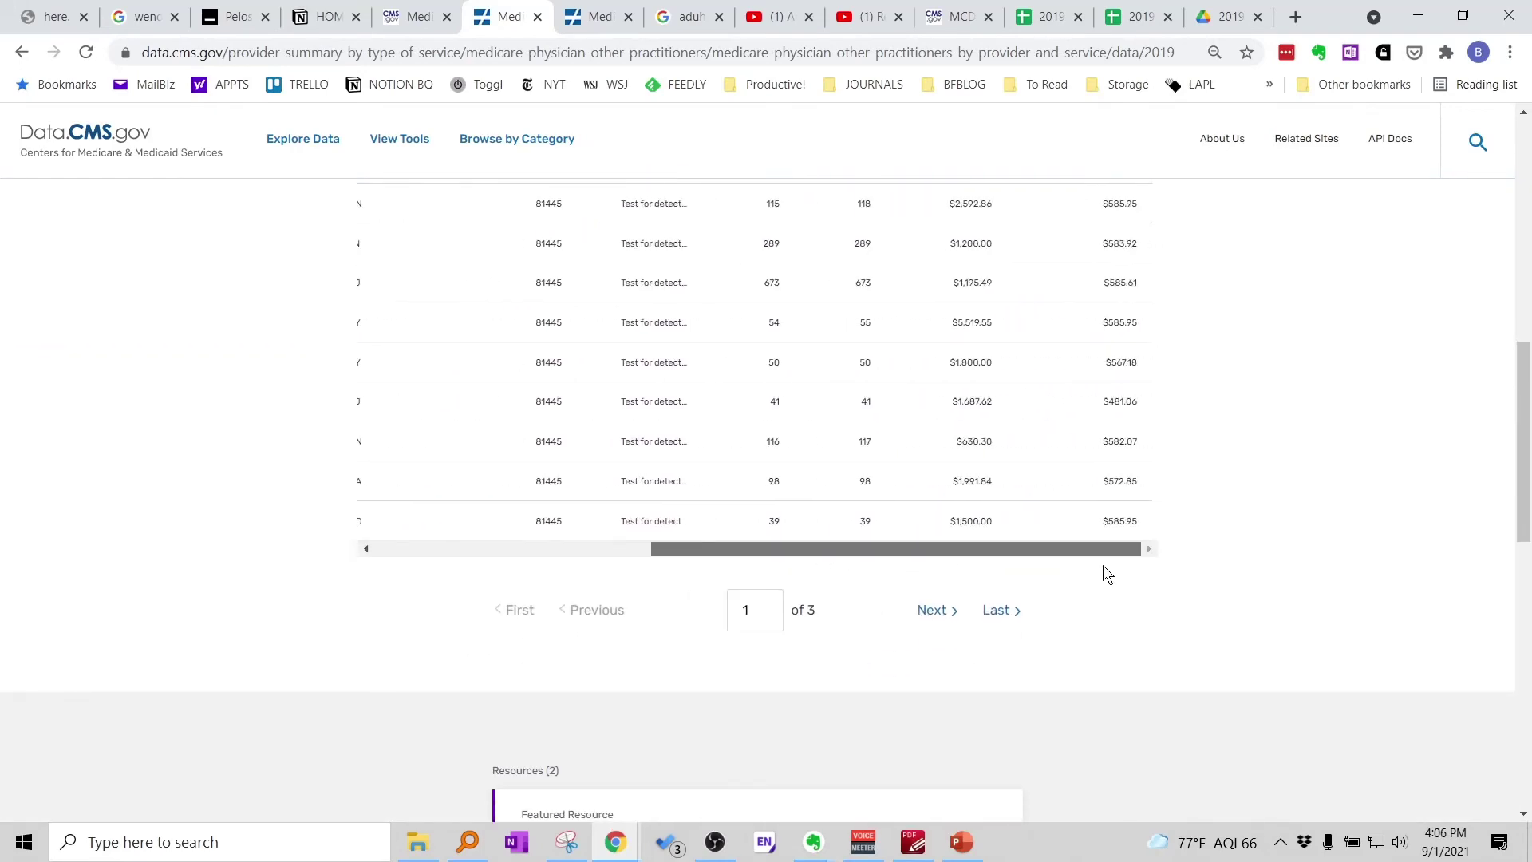
{"action": "left_click_drag", "start_coordinate": [1080, 565], "coordinate": [798, 560]}
Export the filtered dataset as CSV for Excel
{"action": "scroll", "coordinate": [788, 560], "scroll_direction": "up", "scroll_amount": 3}
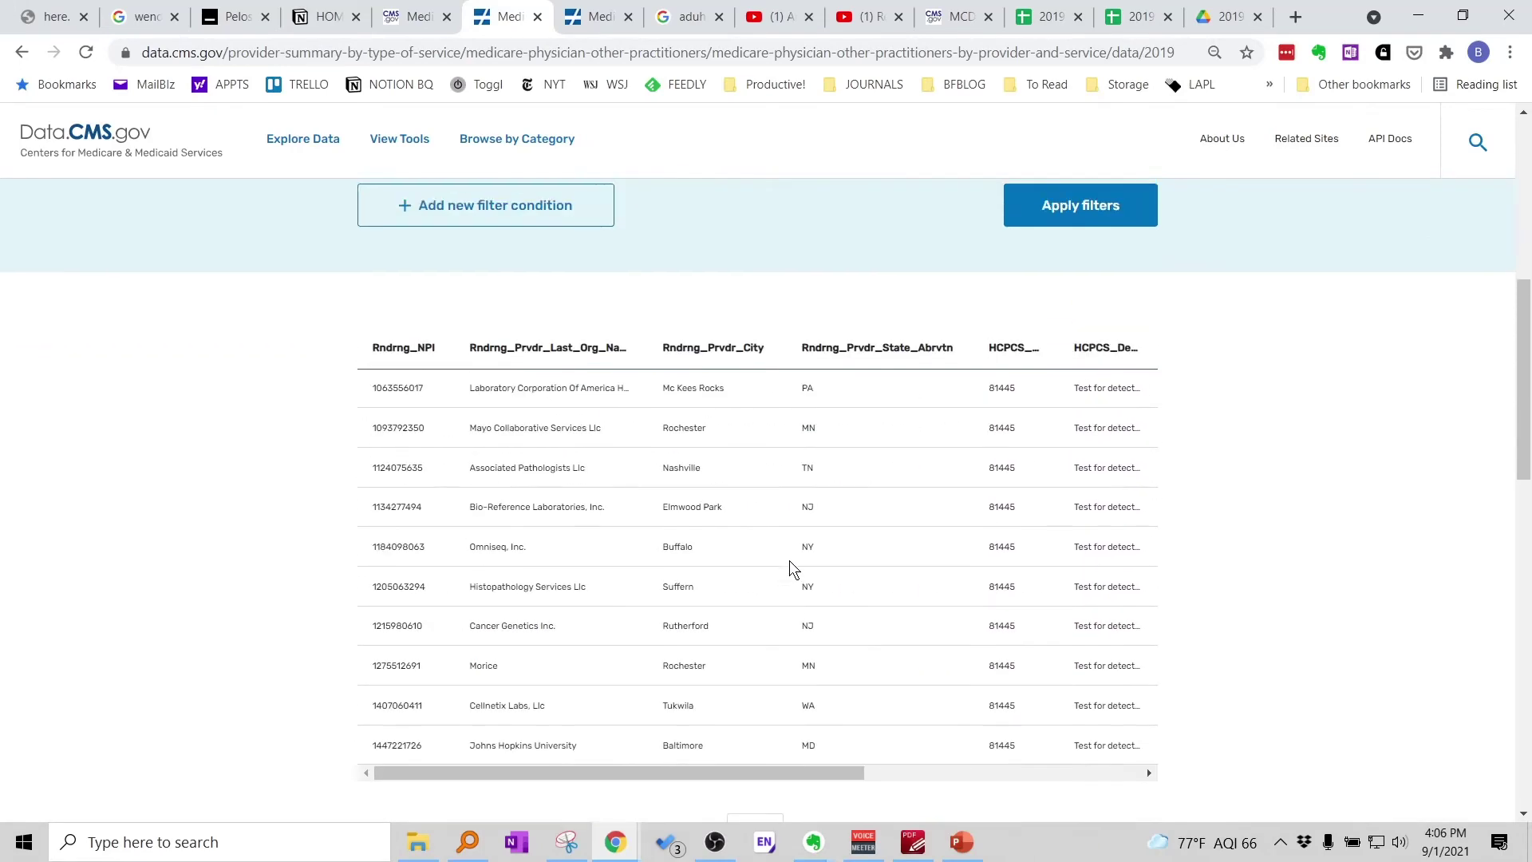
{"action": "scroll", "coordinate": [788, 560], "scroll_direction": "up", "scroll_amount": 6}
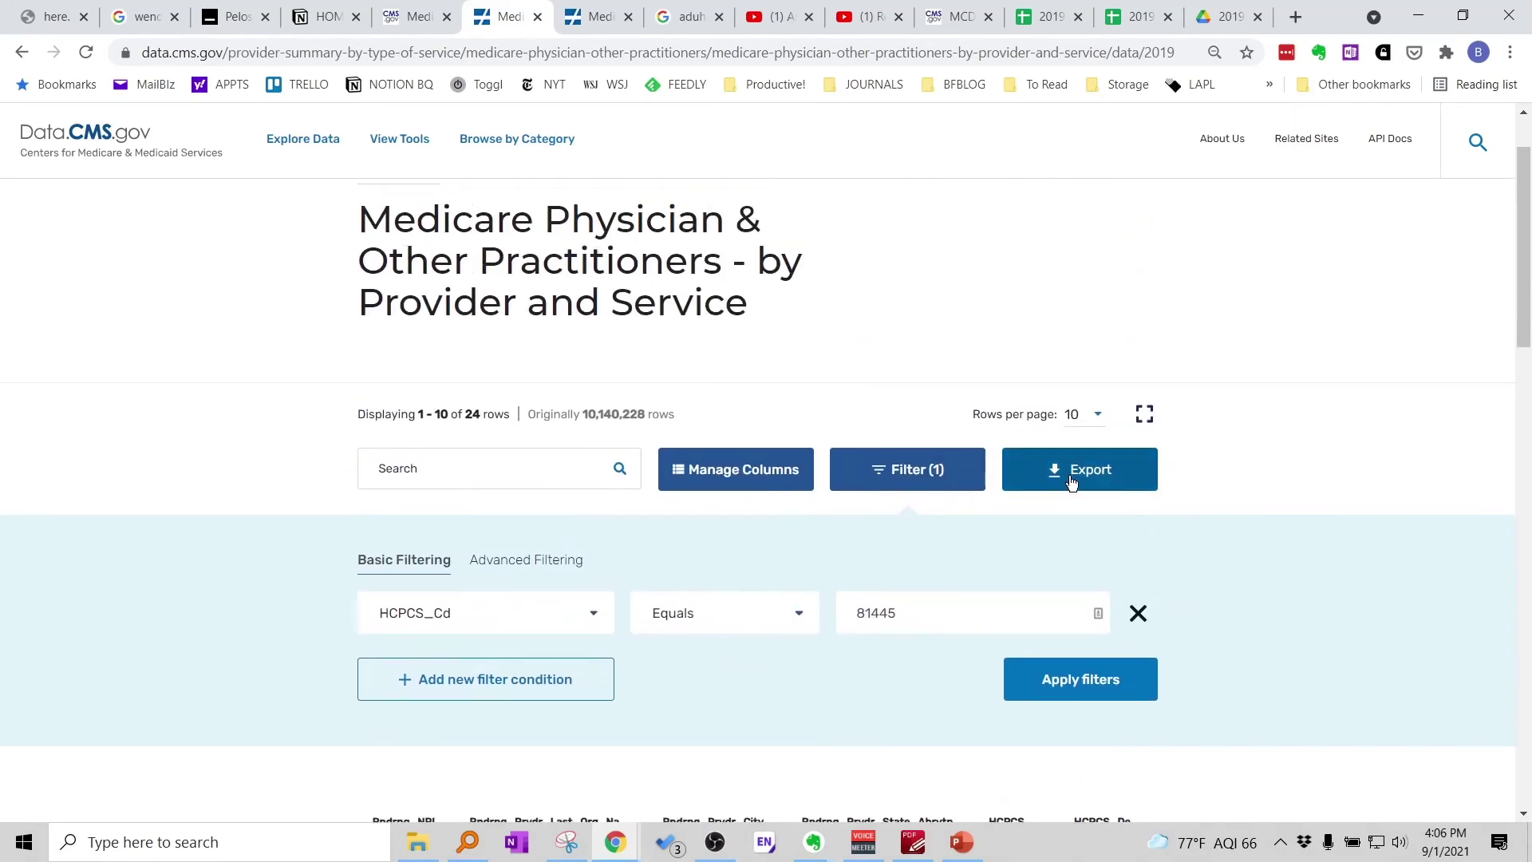
{"action": "left_click", "coordinate": [1071, 478]}
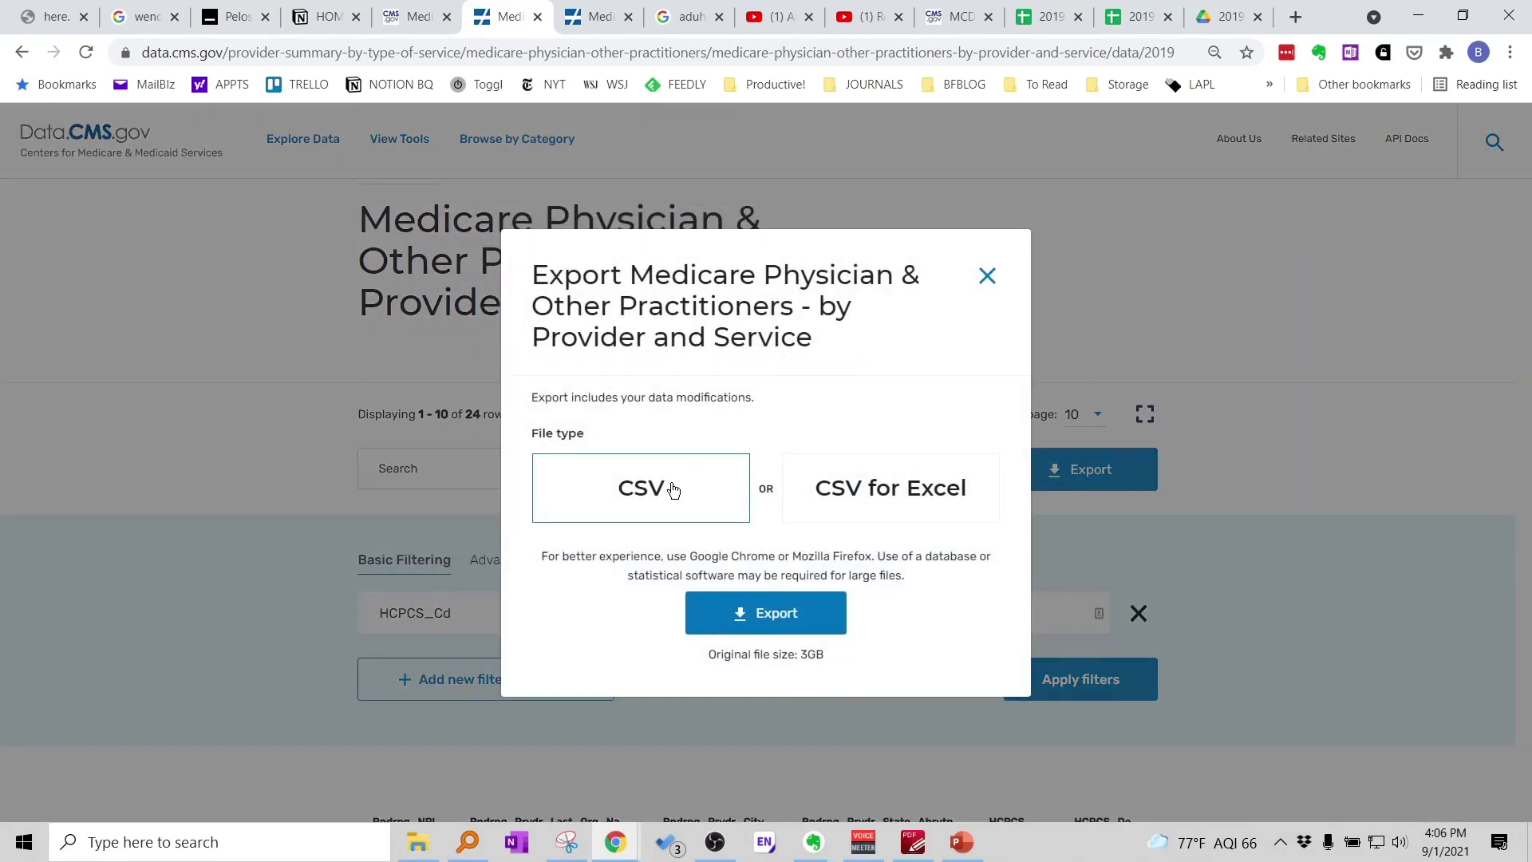
{"action": "left_click", "coordinate": [855, 496]}
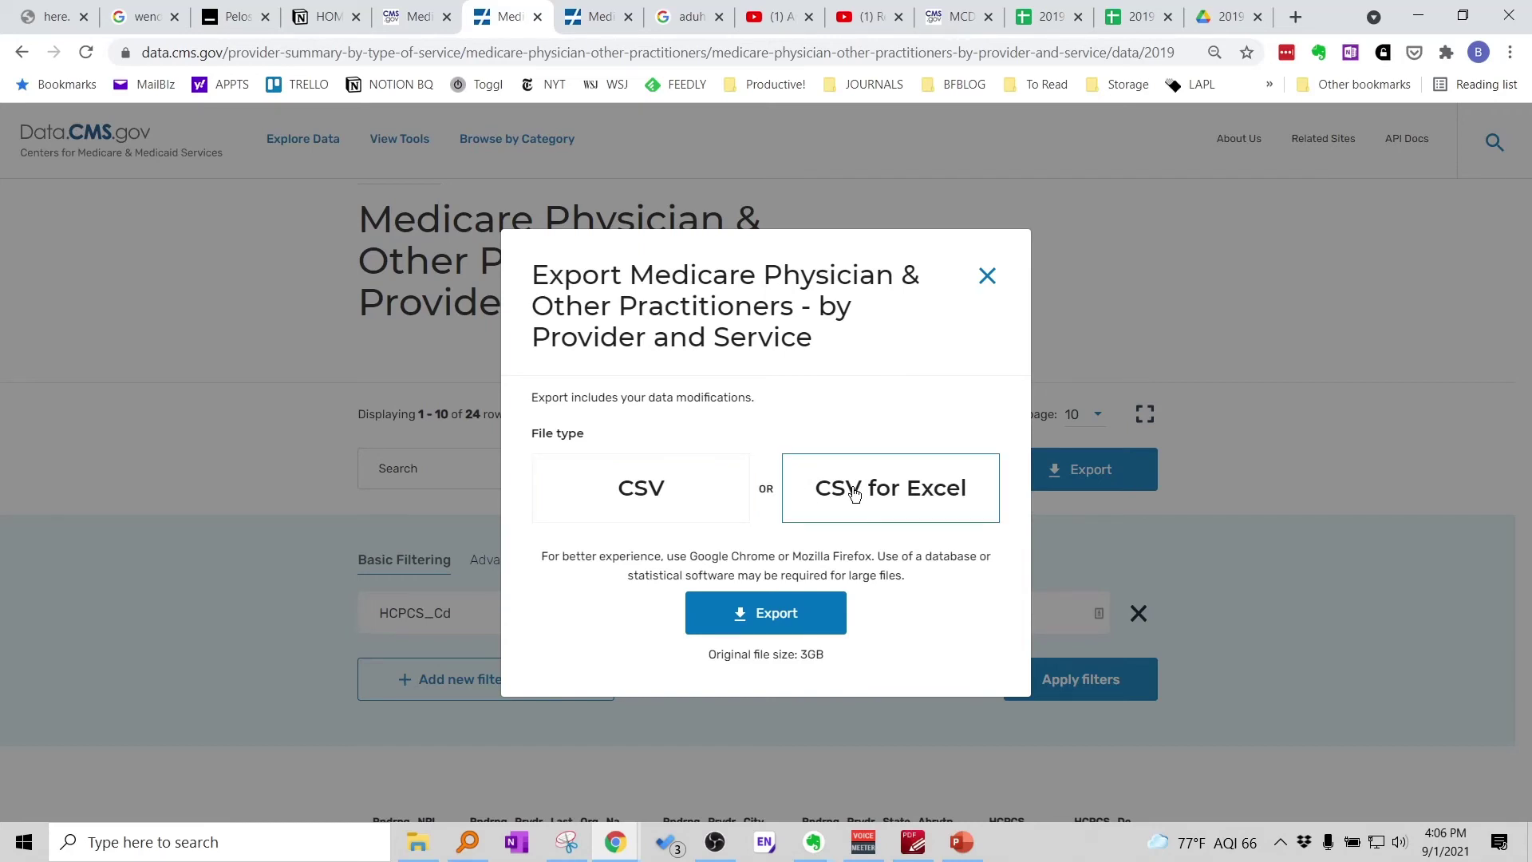
{"action": "left_click", "coordinate": [792, 614]}
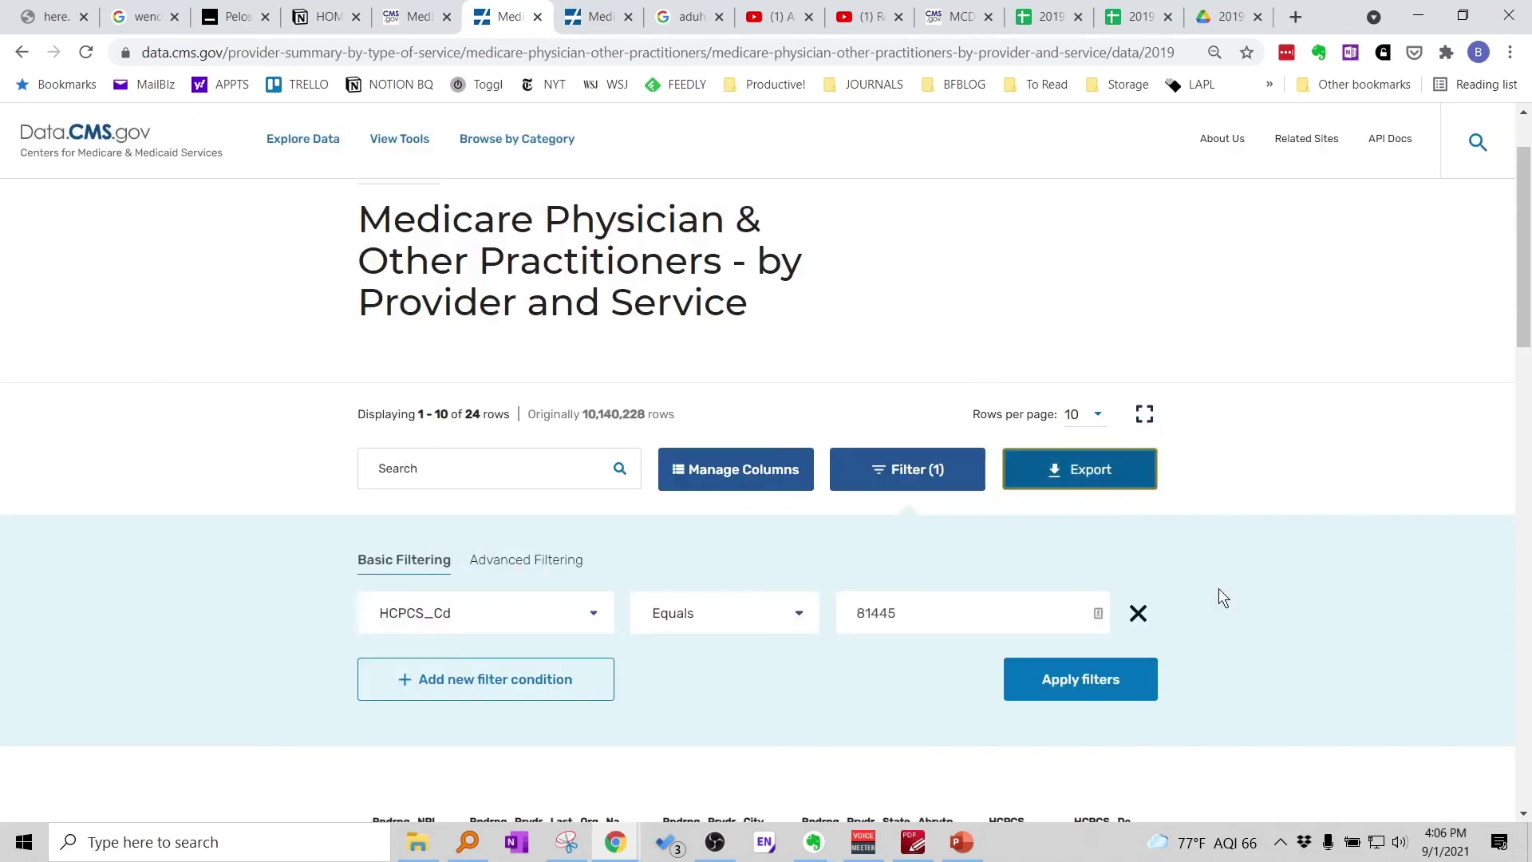